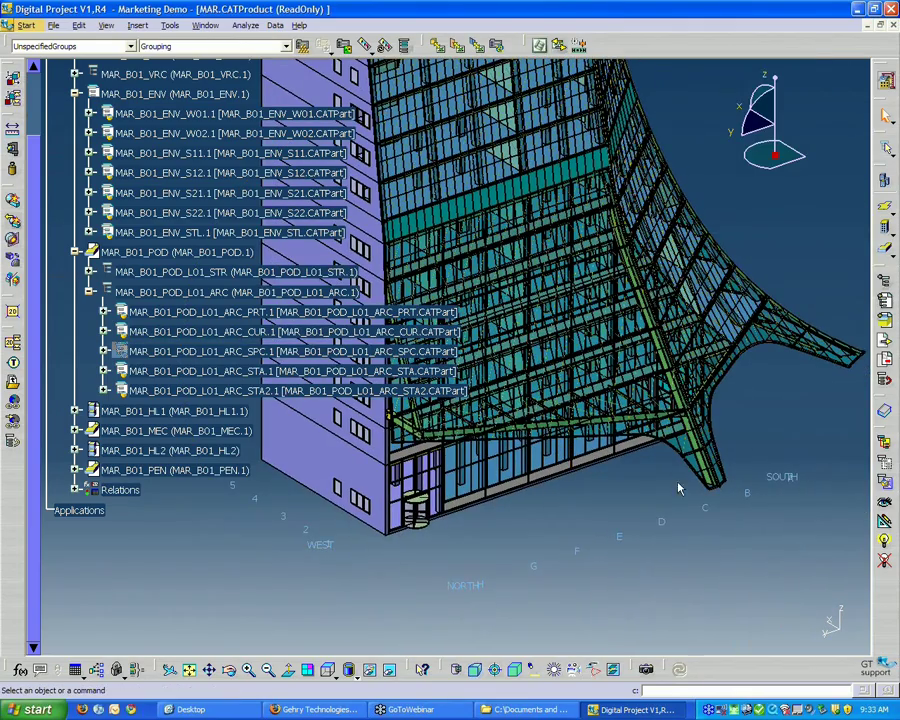
Step: Center the specification tree on the lower facade part MAR_B01_ENV_W01.1, picked in the model
middle_drag(732, 569, 553, 392)
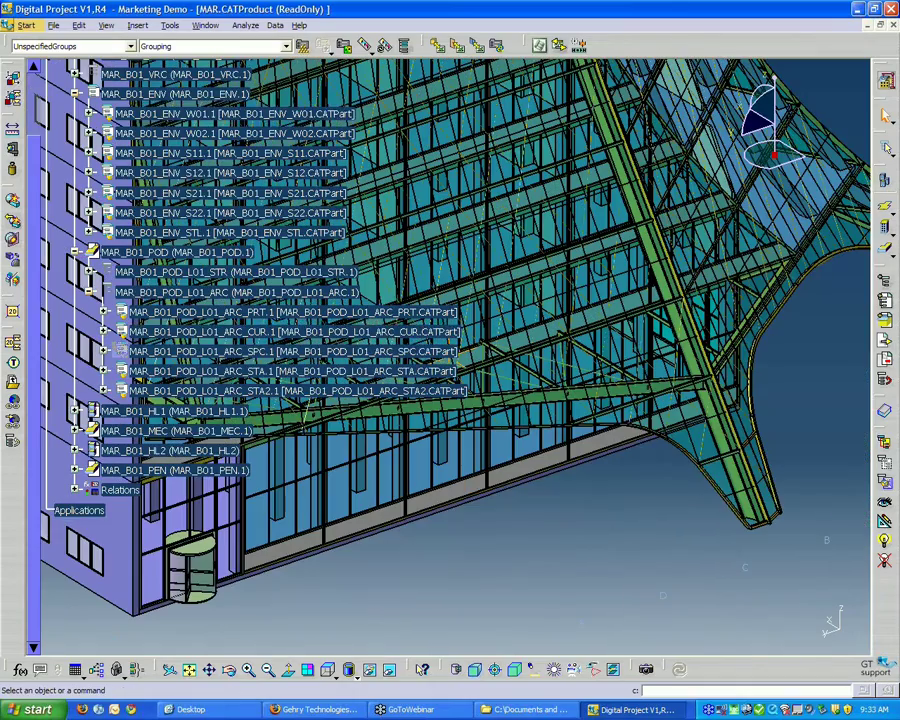
right_click(618, 425)
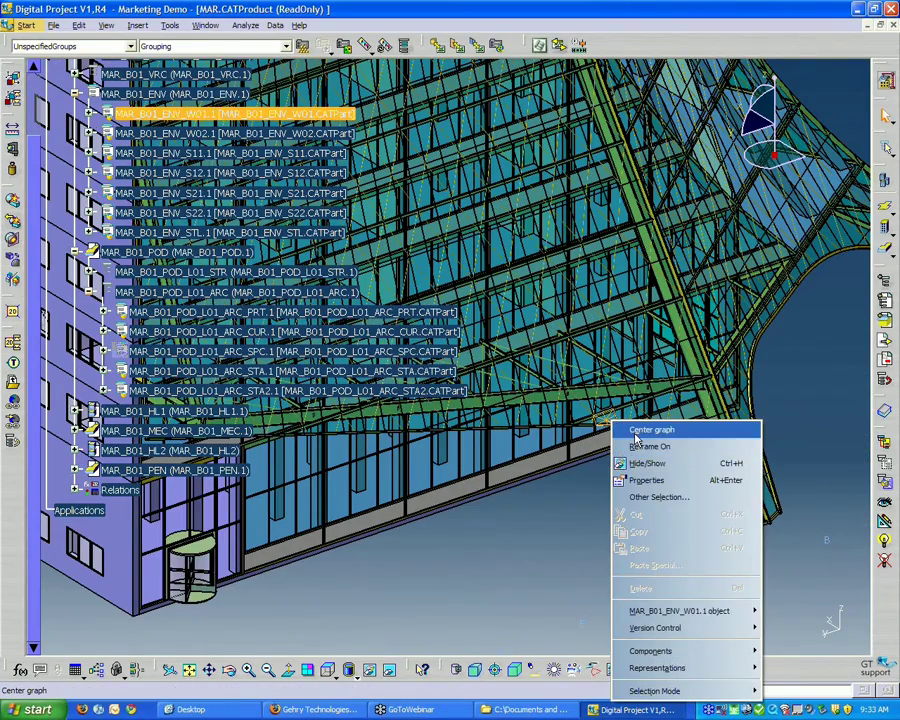
click(640, 431)
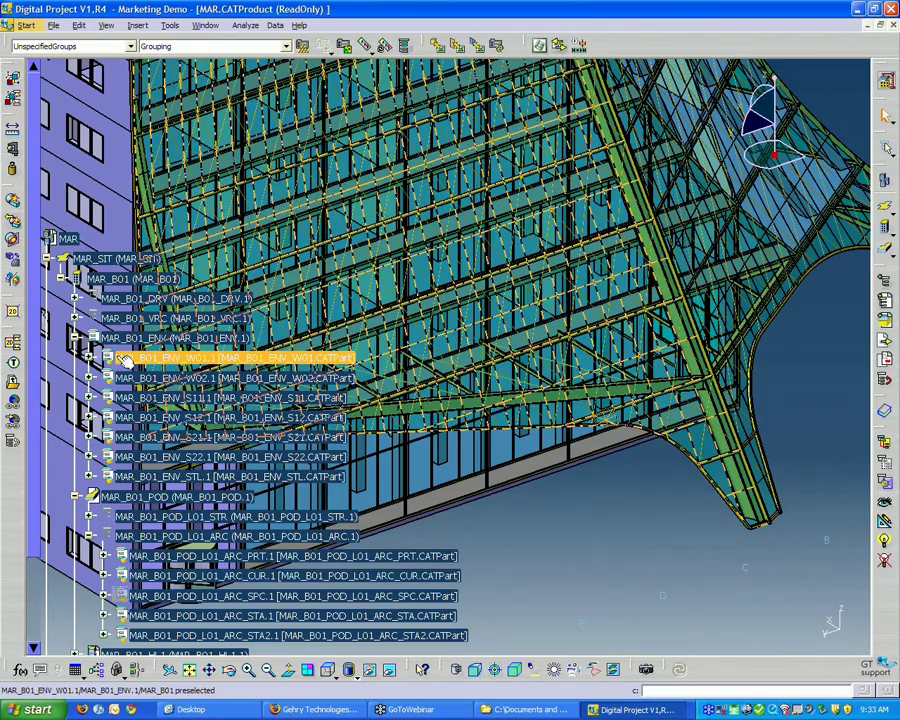
middle_drag(595, 527, 522, 420)
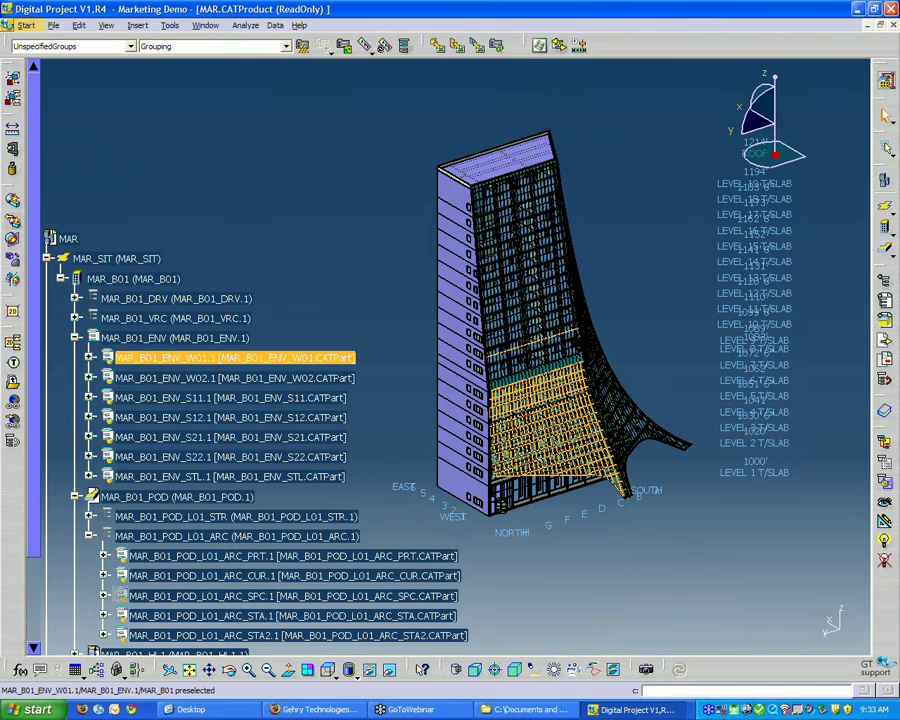
Step: Reframe the view on the MAR_B01_ENV_W01.1 facade, chosen from the specification tree
right_click(252, 364)
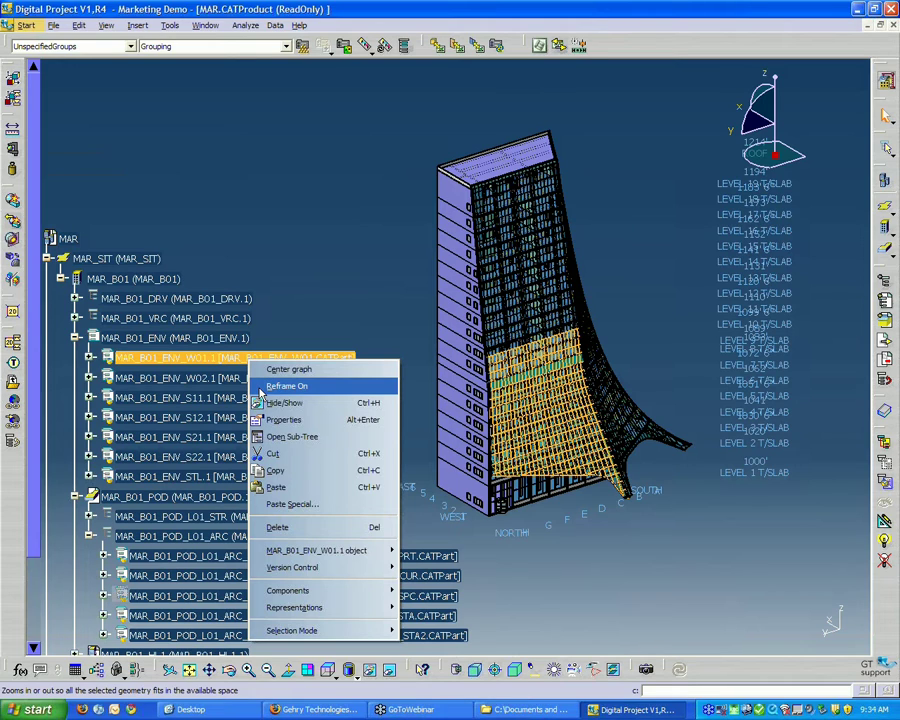
click(195, 364)
right_click(195, 364)
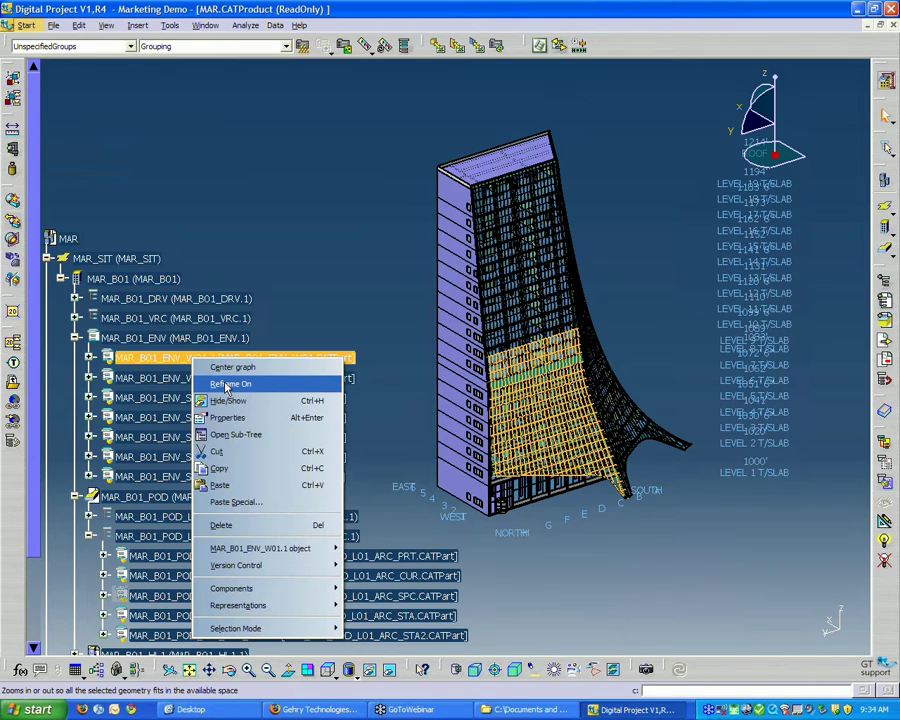
click(228, 387)
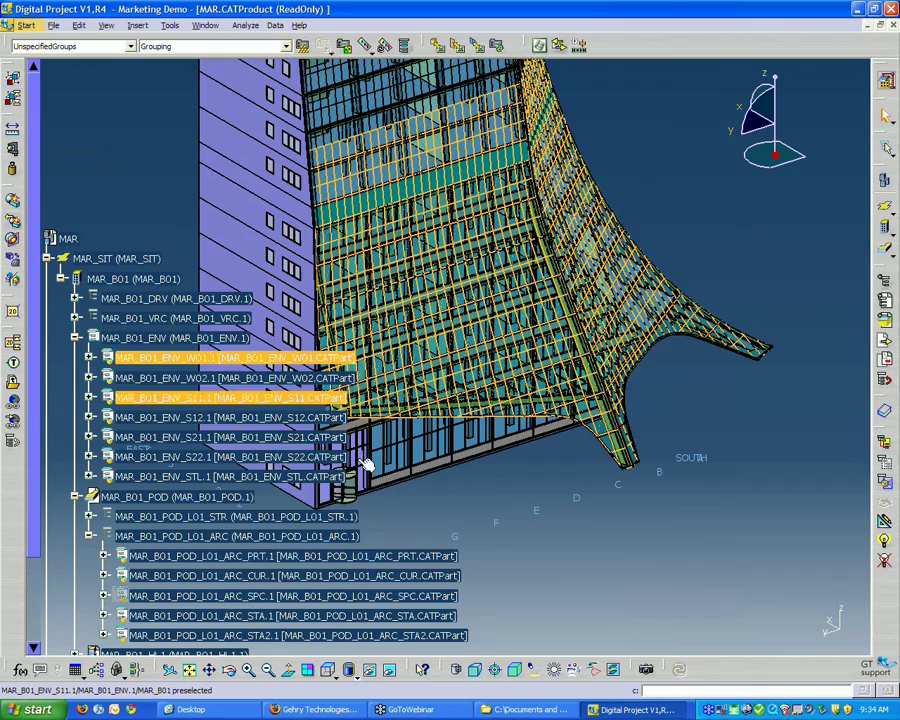
middle_drag(521, 469, 650, 425)
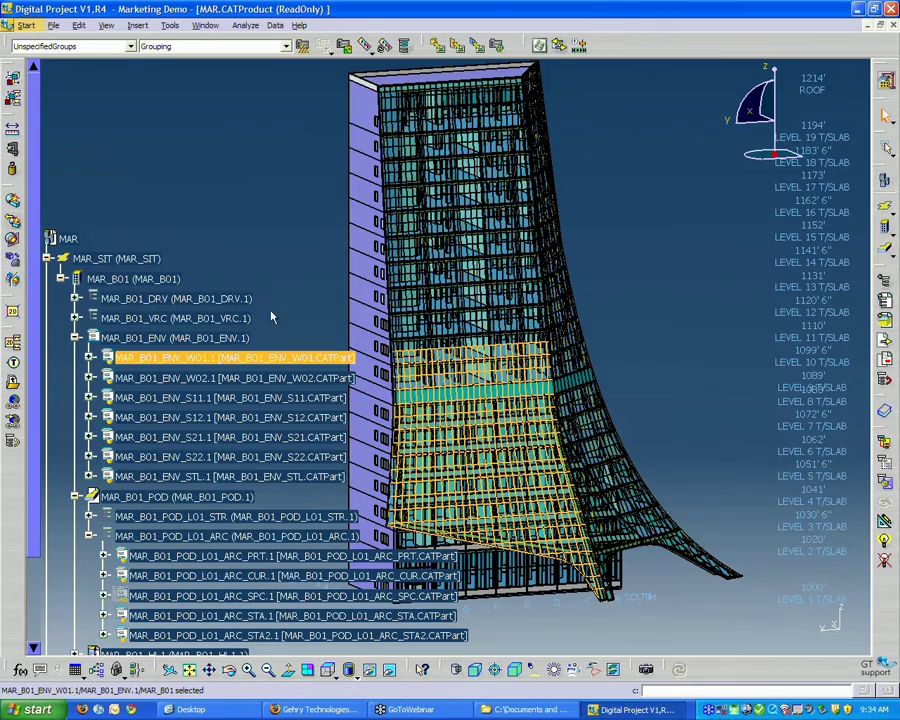
Step: Move the building out of view and bring it back by reframing on MAR_B01_ENV_W01.1
middle_drag(293, 278, 534, 289)
middle_drag(570, 256, 610, 245)
right_click(203, 365)
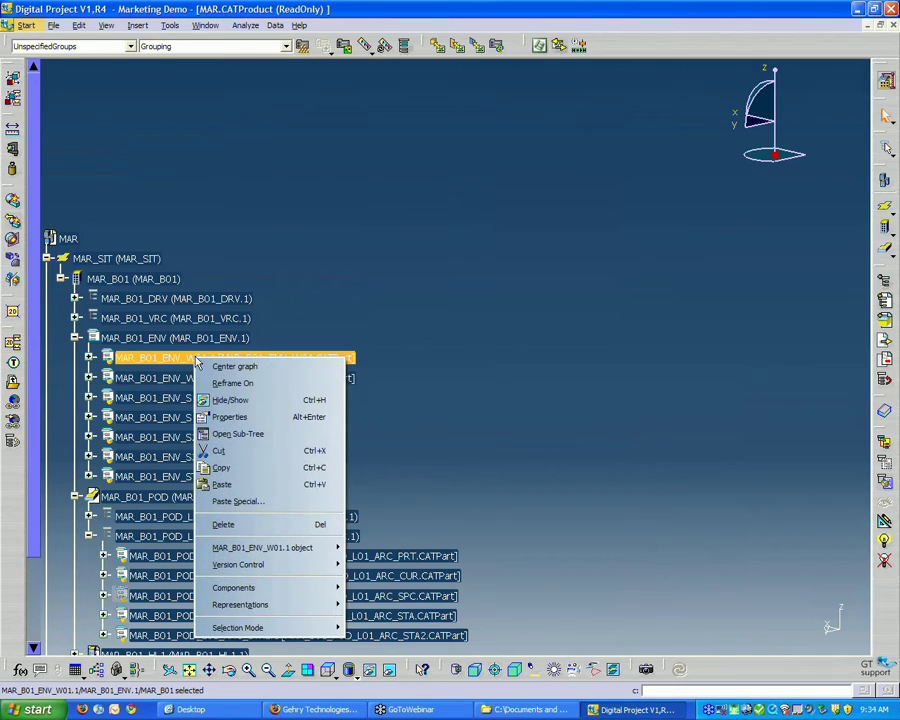
click(221, 381)
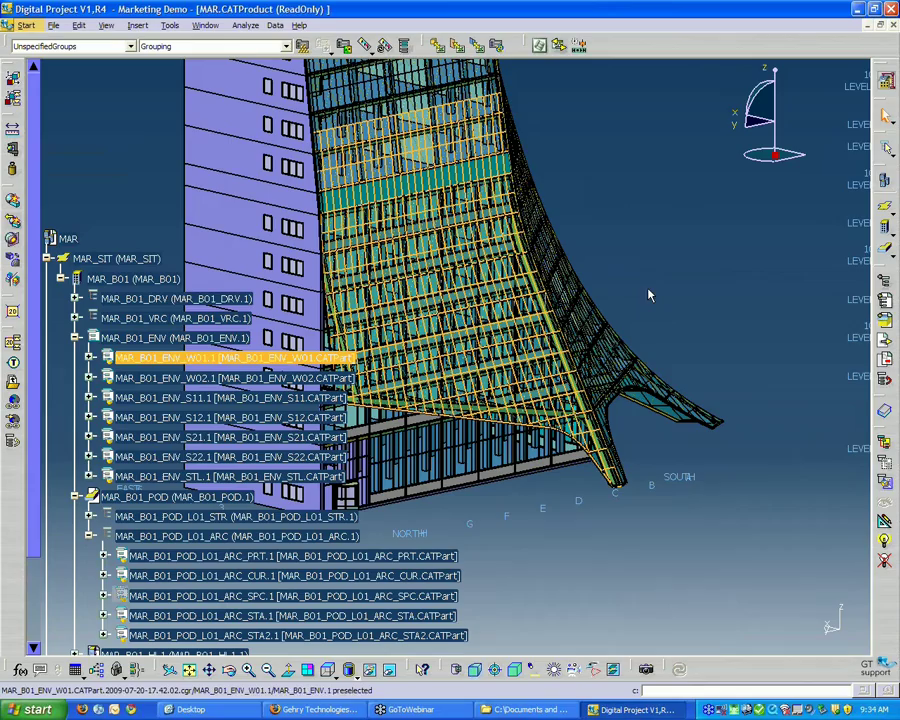
middle_drag(752, 351, 640, 476)
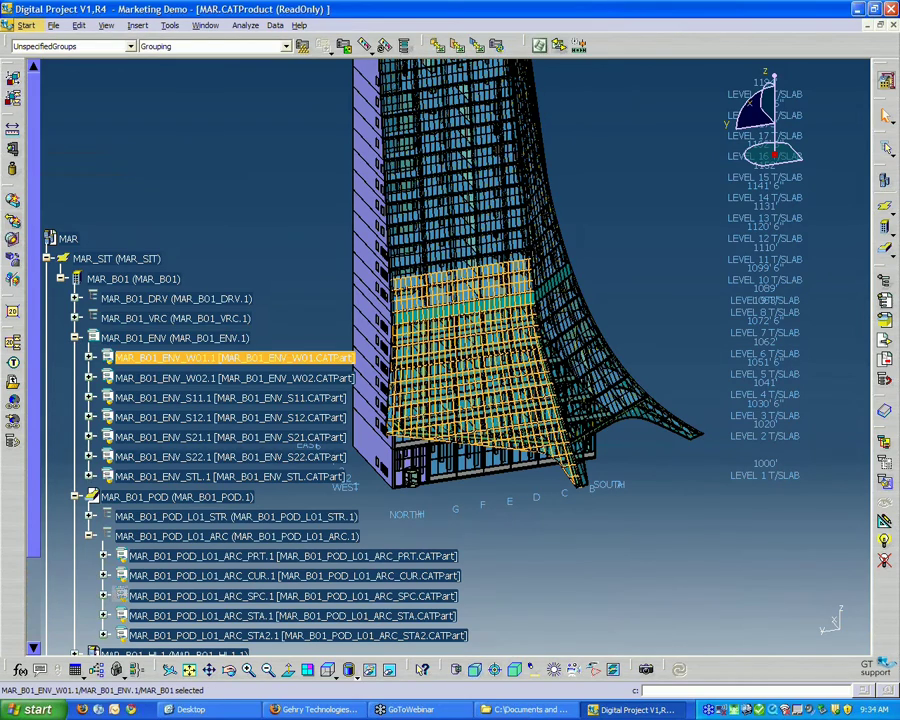
Step: Collapse the MAR_B01_ENV branch of the specification tree and clear the selection
click(75, 337)
click(278, 218)
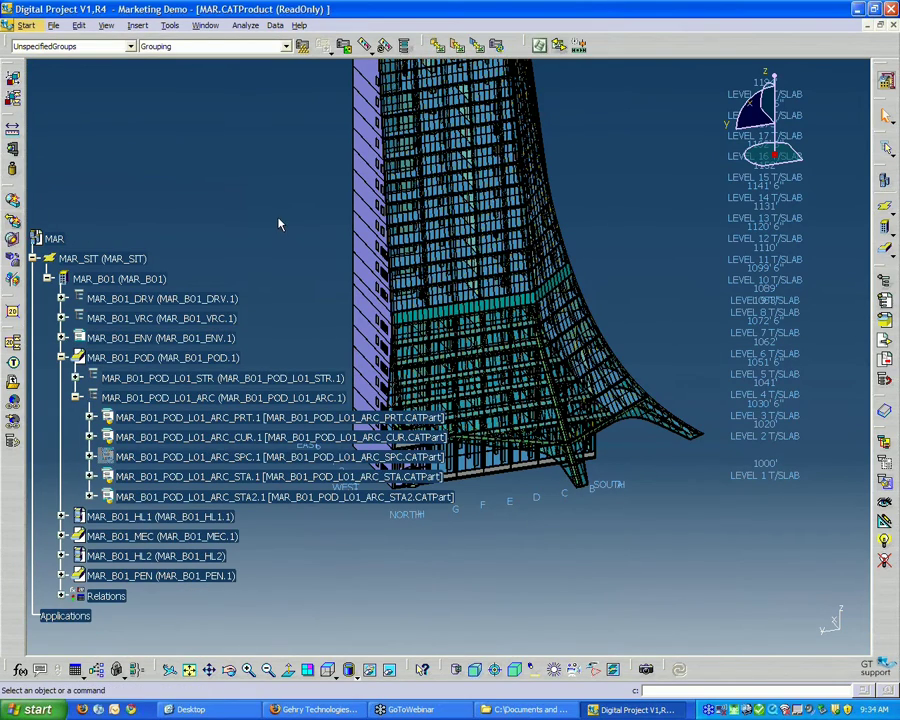
middle_drag(478, 532, 307, 268)
middle_drag(670, 418, 657, 464)
middle_drag(542, 506, 562, 506)
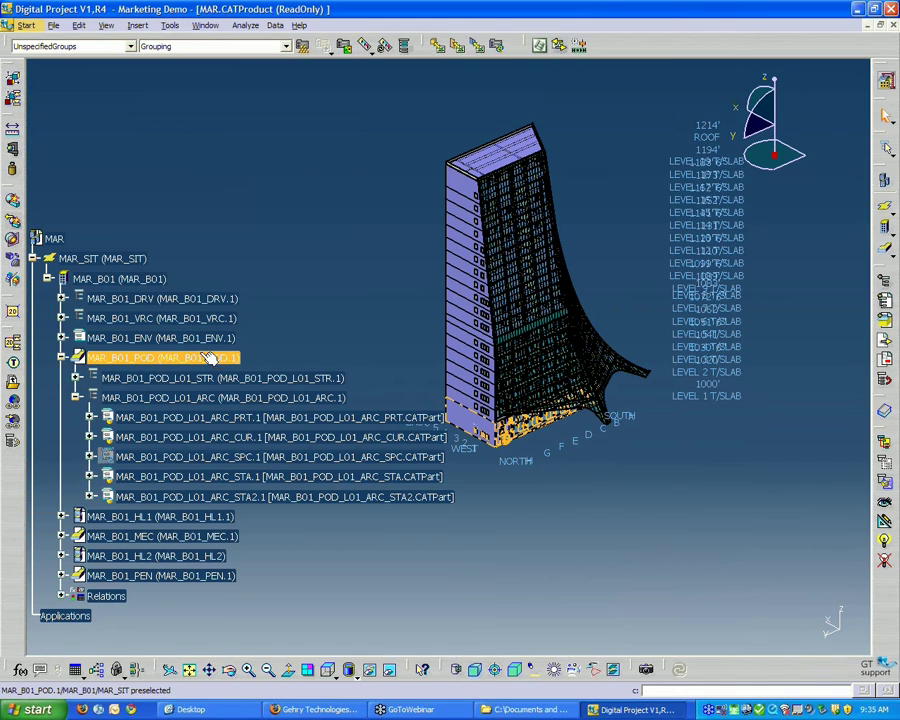
Step: Hide the MAR_B01_ENV building envelope and examine the exposed floors and structure from several sides
click(140, 339)
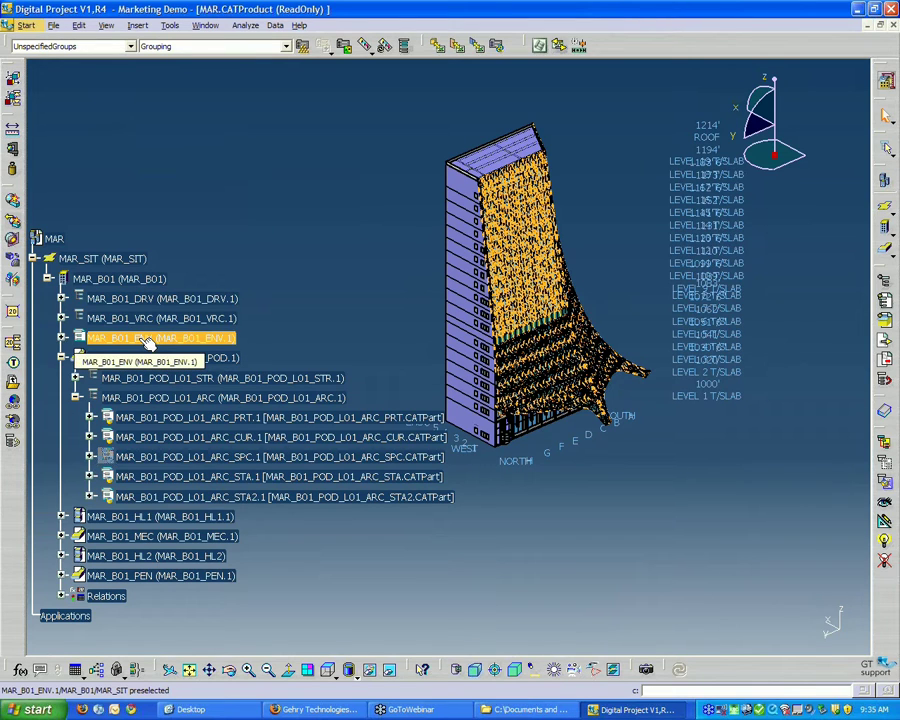
right_click(147, 342)
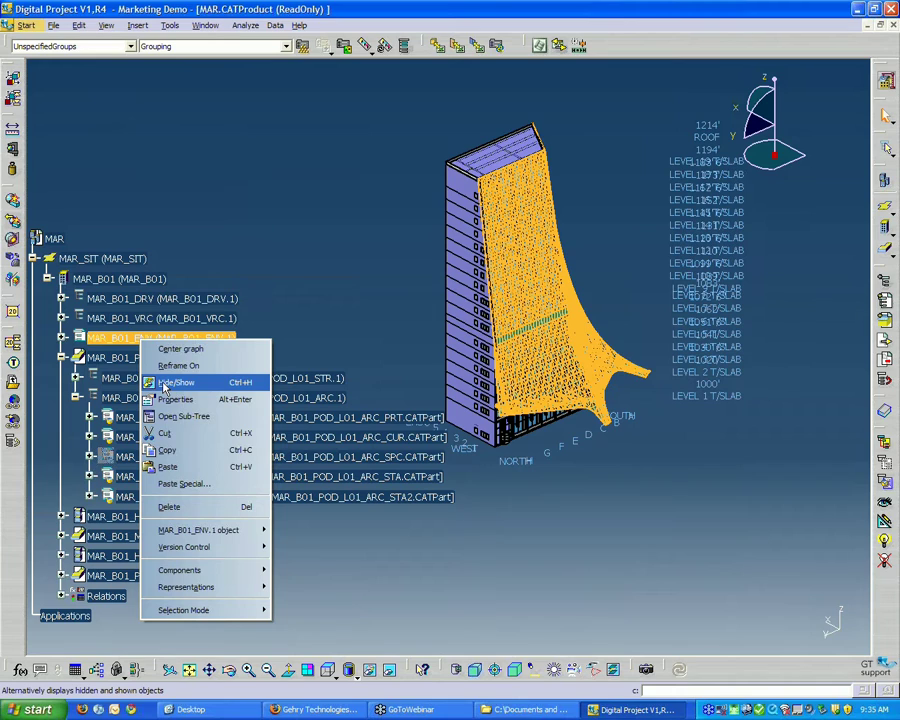
click(164, 387)
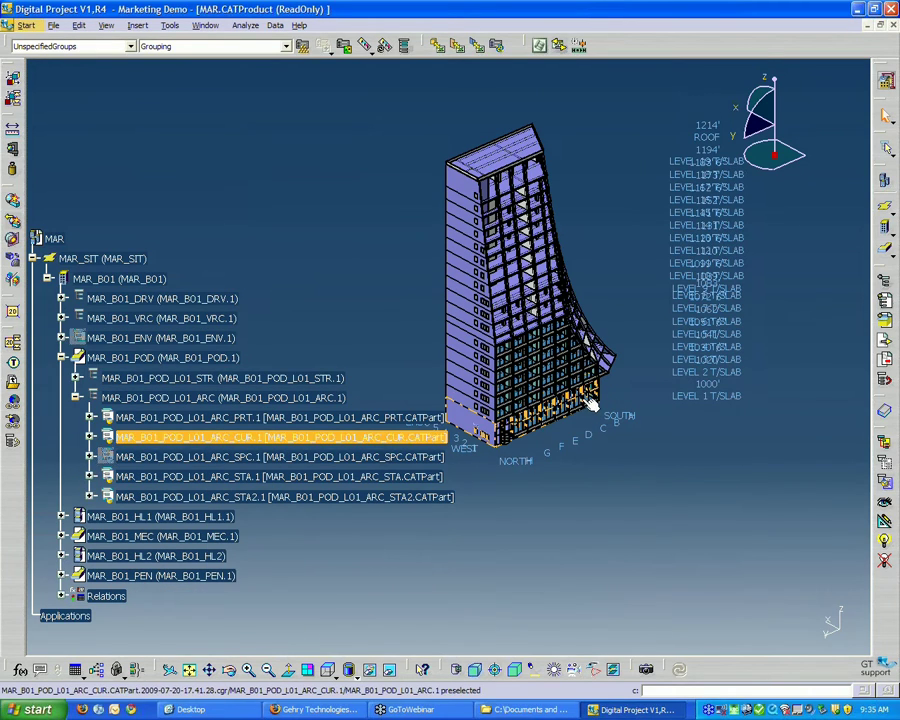
middle_drag(725, 490, 418, 447)
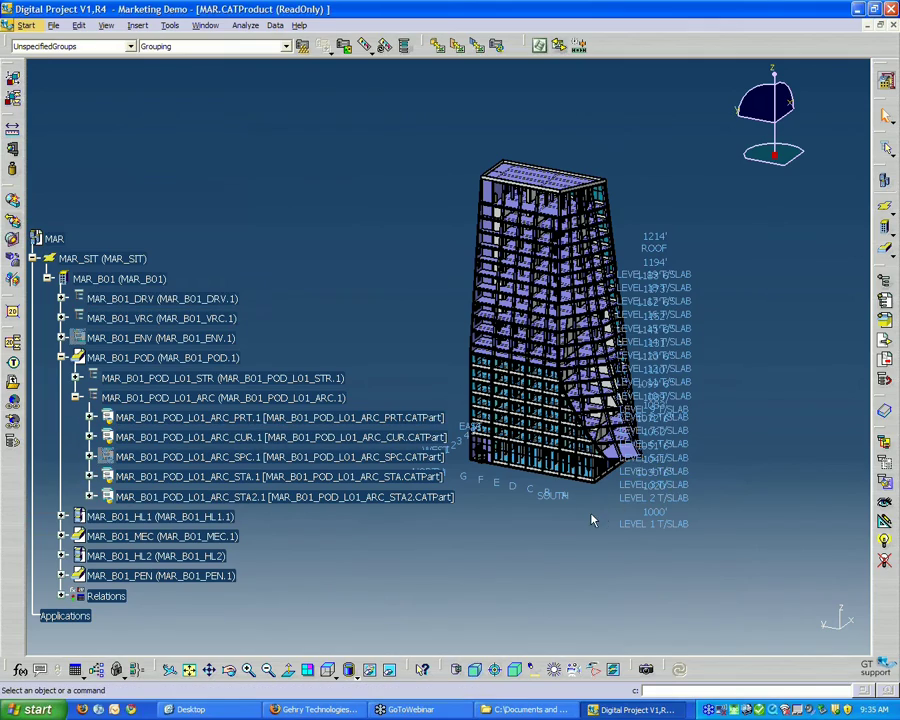
middle_drag(604, 489, 700, 440)
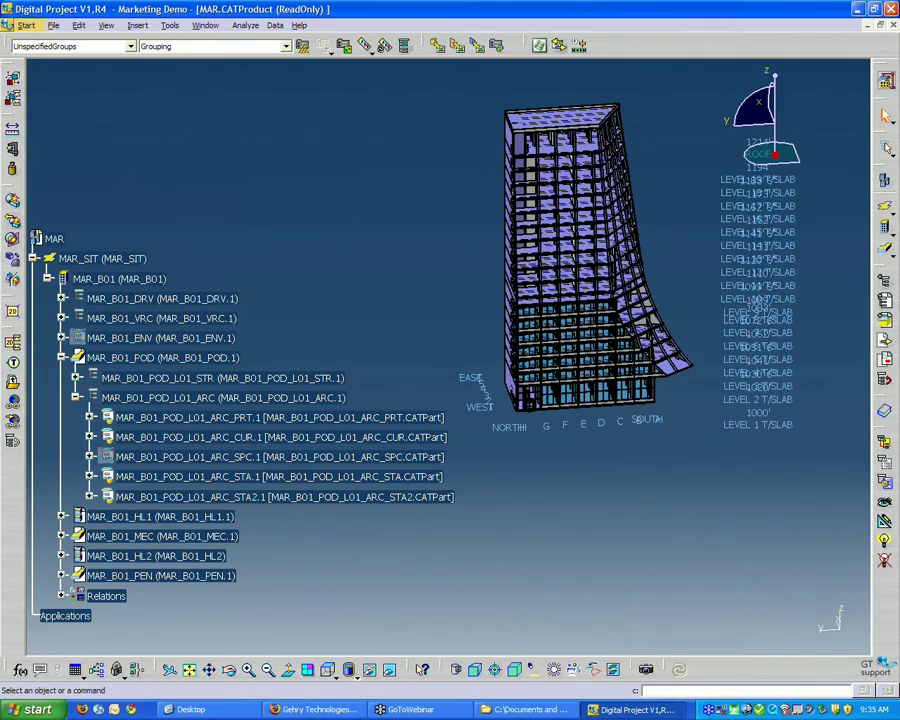
click(650, 422)
middle_drag(654, 410, 621, 438)
middle_drag(699, 325, 663, 351)
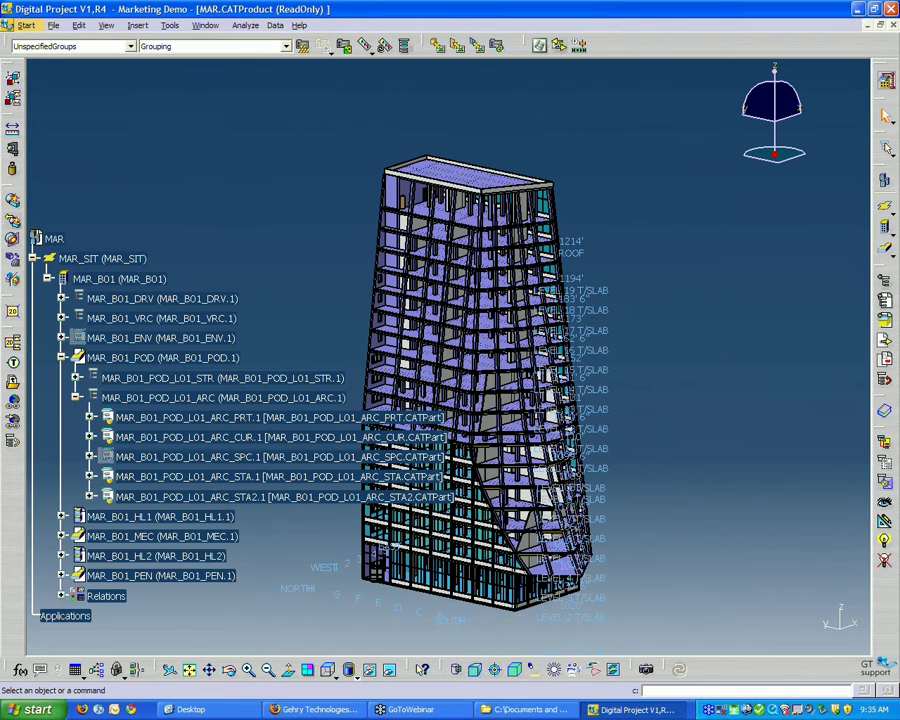
Step: Show the MAR_B01_ENV building envelope again and view the tower from the northwest
click(117, 340)
right_click(117, 340)
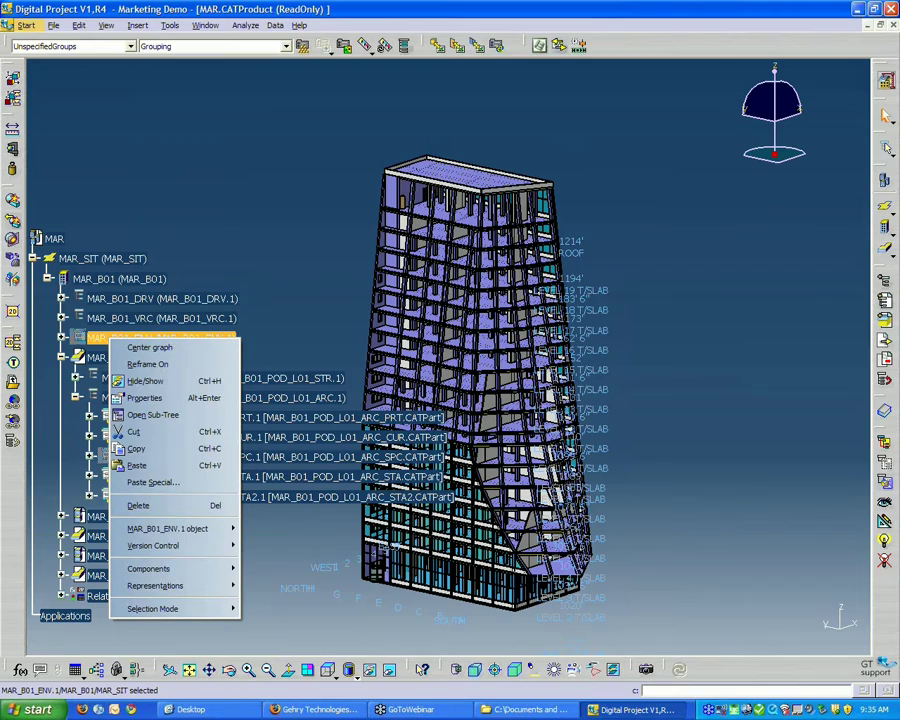
click(145, 381)
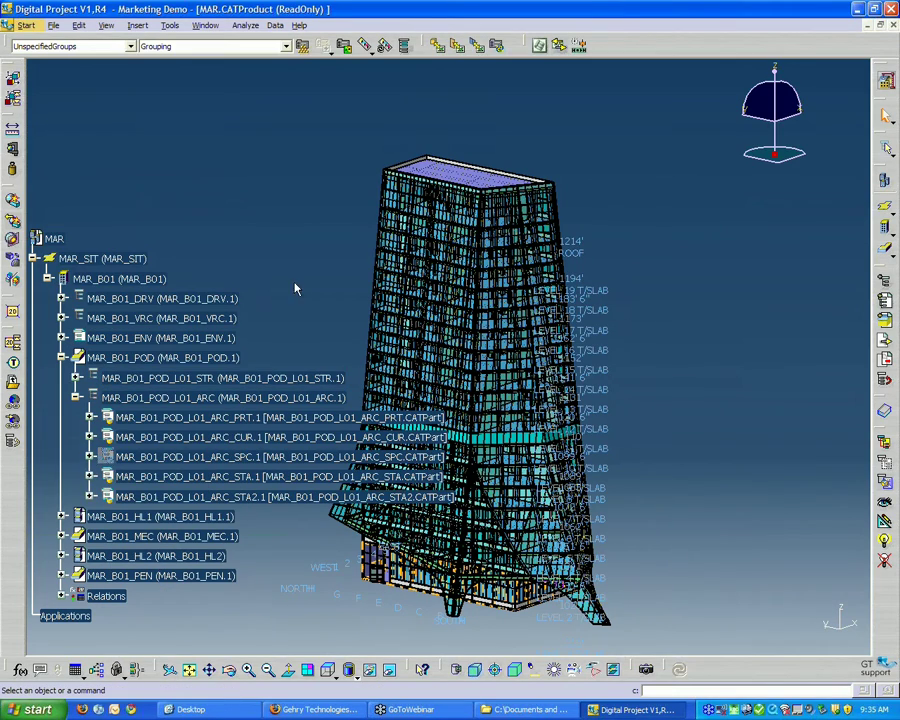
middle_drag(291, 308, 693, 338)
middle_drag(635, 385, 670, 354)
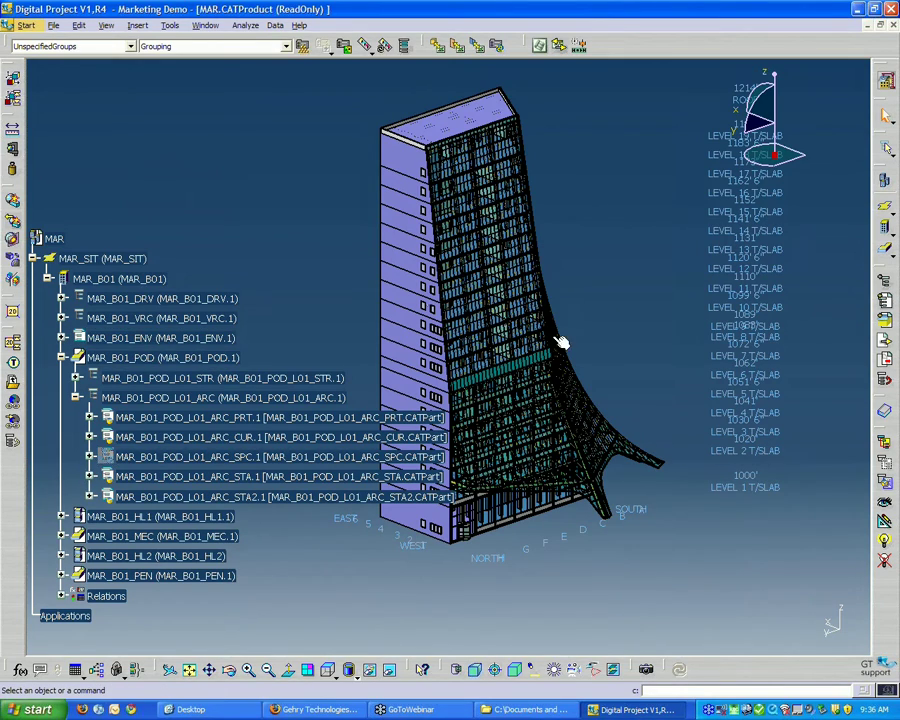
middle_drag(655, 296, 639, 245)
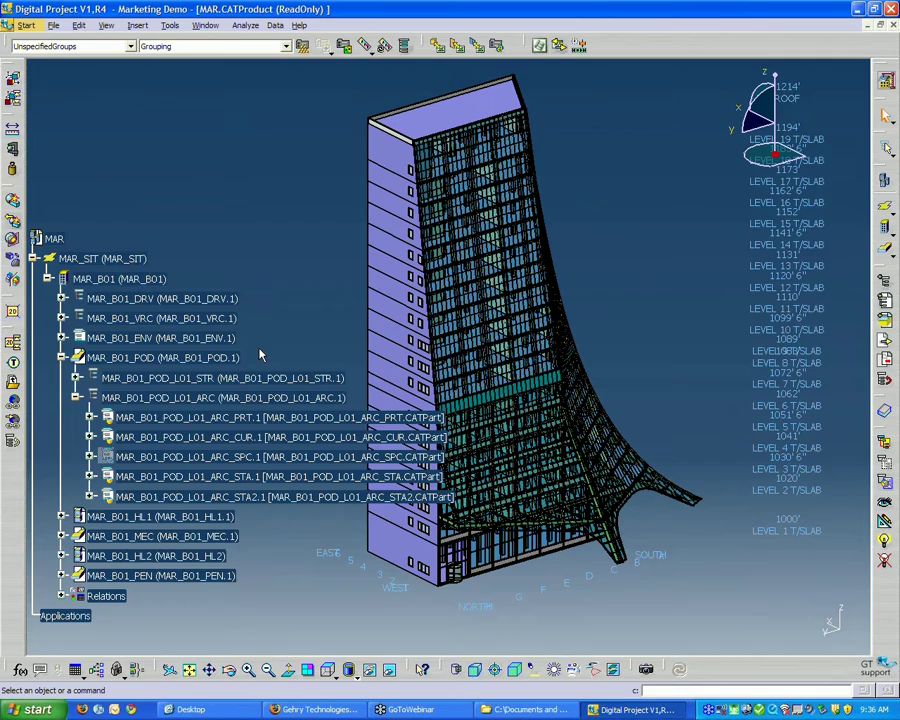
middle_drag(719, 417, 712, 455)
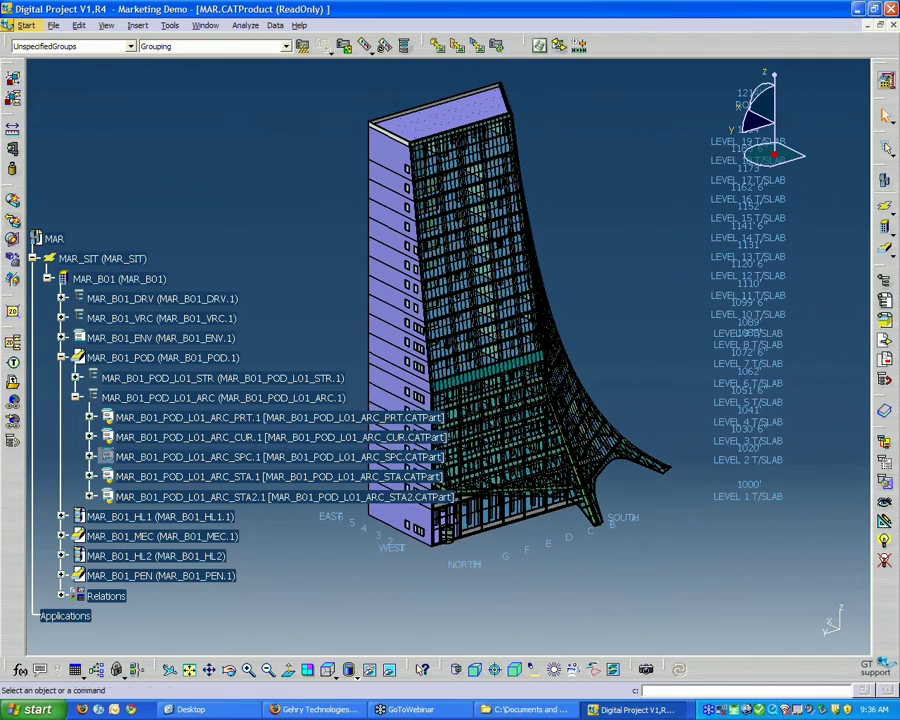
Step: Switch manipulation from the model to the specification tree, reposition the tree, and return control to the model
scroll(161, 359, down, 3)
scroll(167, 359, up, 1)
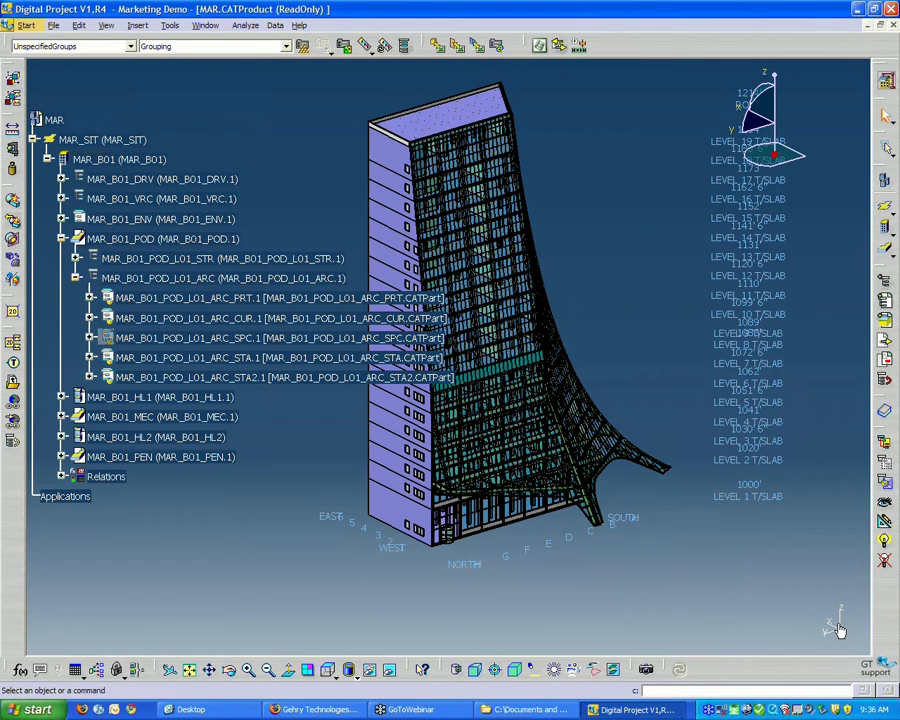
click(838, 625)
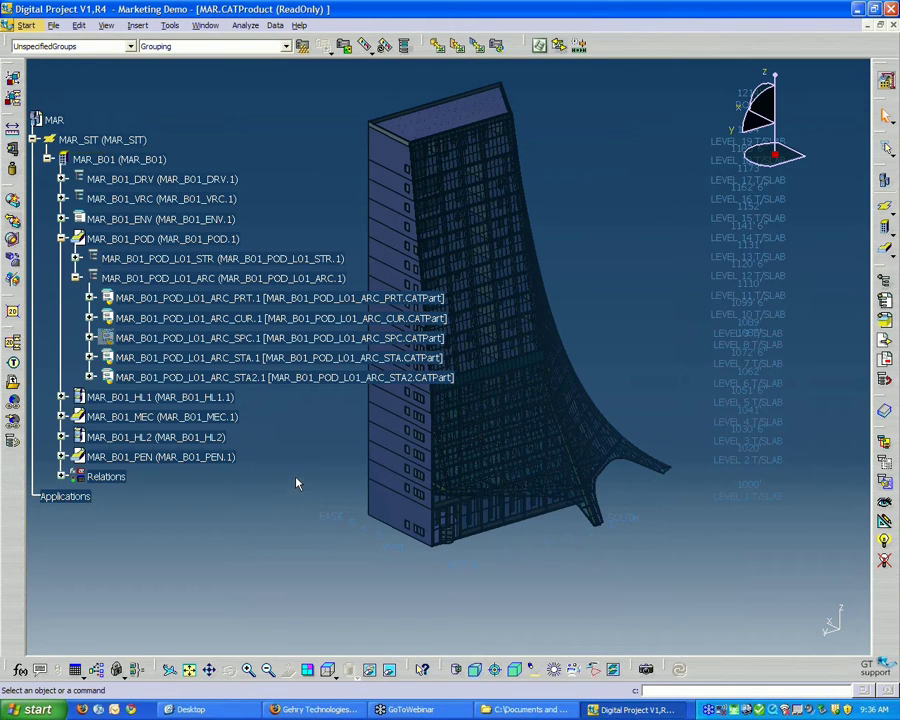
middle_drag(291, 468, 294, 441)
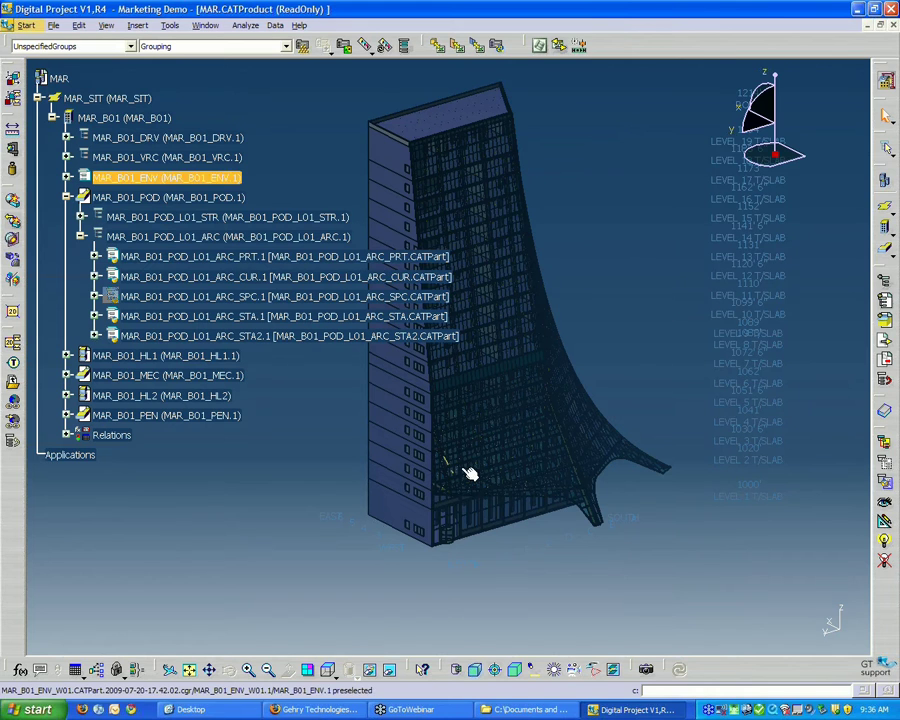
mouse_move(340, 428)
middle_down()
mouse_move(376, 420)
mouse_move(356, 440)
mouse_move(342, 431)
middle_up()
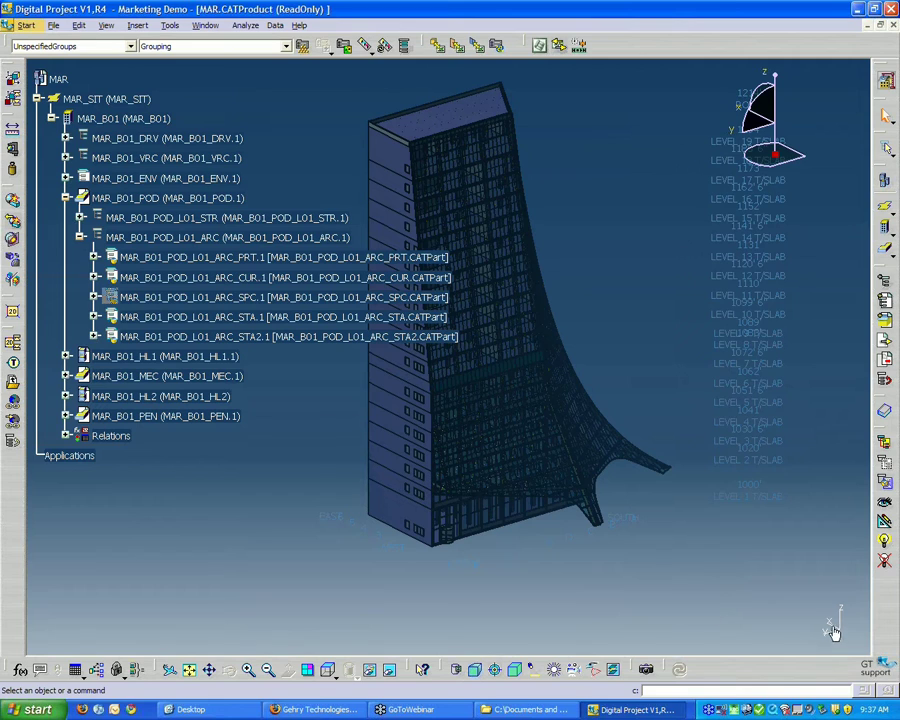
middle_drag(479, 582, 499, 588)
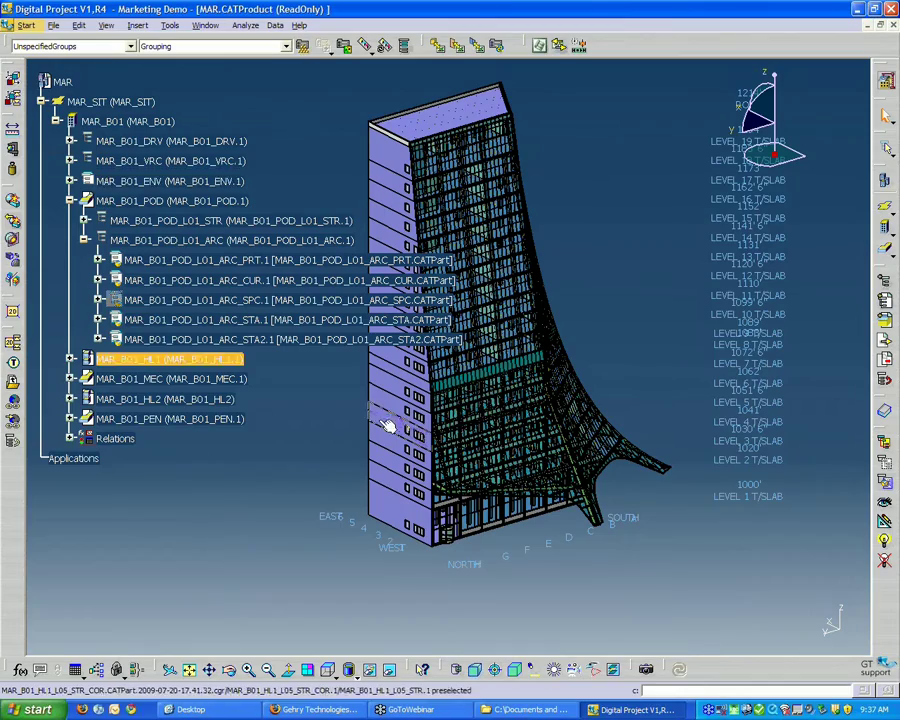
Step: Collapse the MAR_B01_POD branch so the tree lists only the main subassemblies of MAR_B01
middle_drag(639, 603, 637, 479)
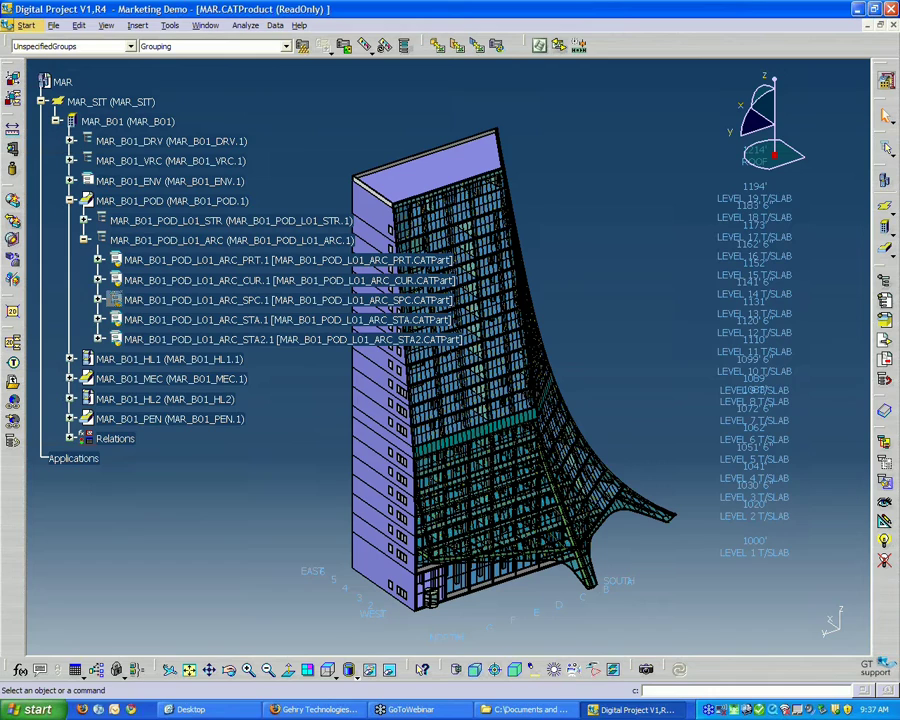
middle_drag(457, 411, 609, 364)
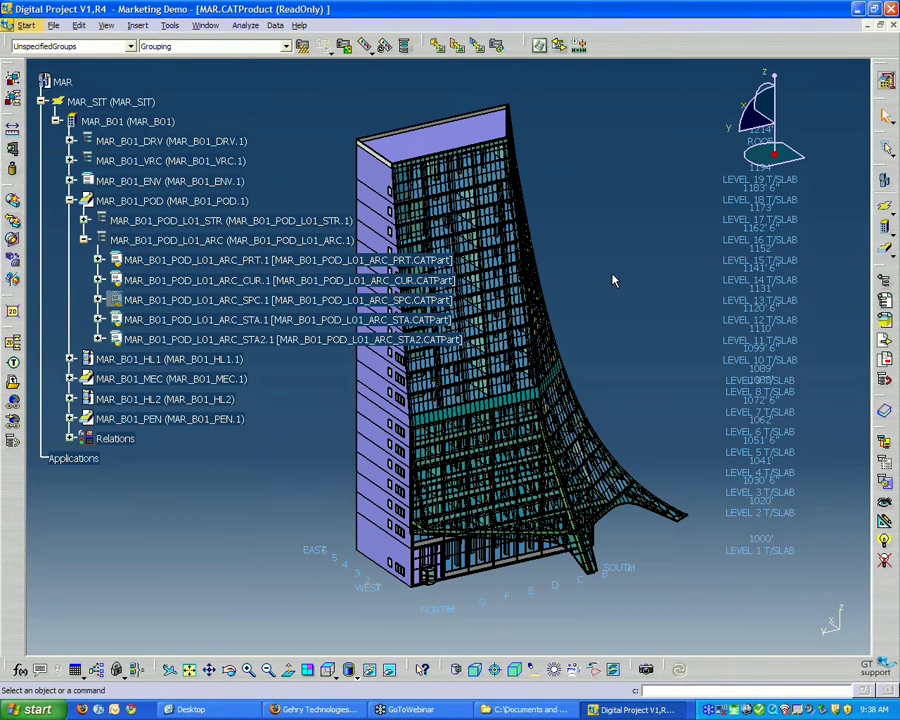
middle_drag(257, 474, 305, 482)
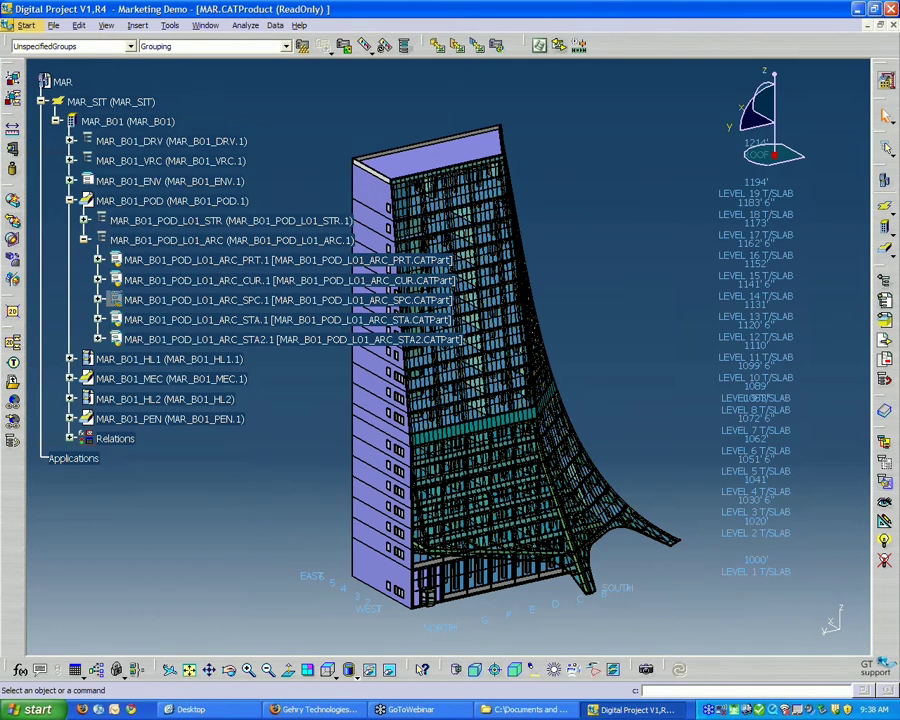
middle_drag(575, 452, 631, 440)
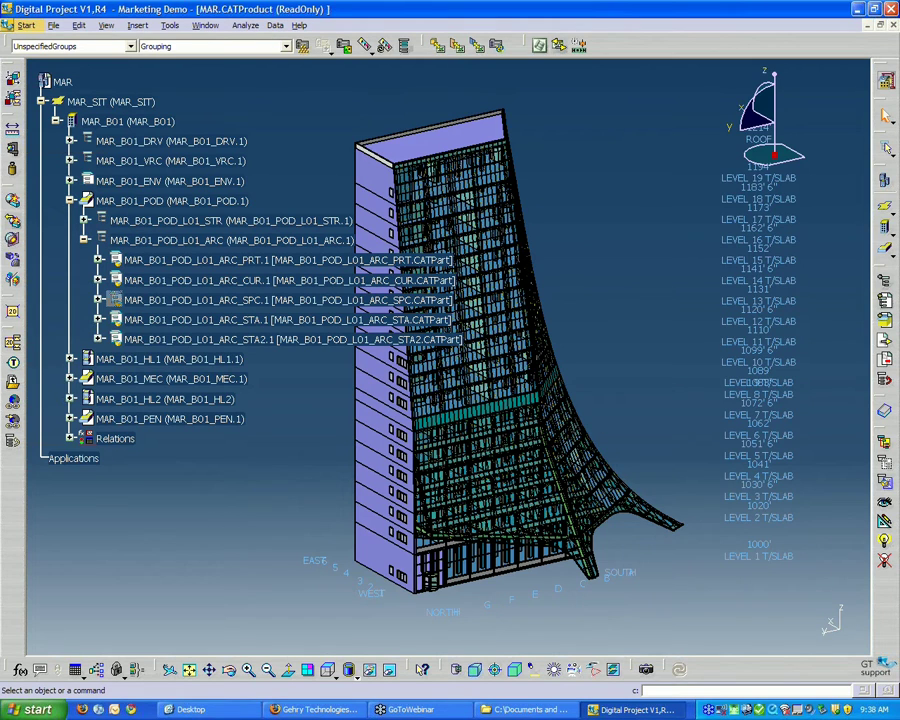
middle_drag(621, 372, 604, 381)
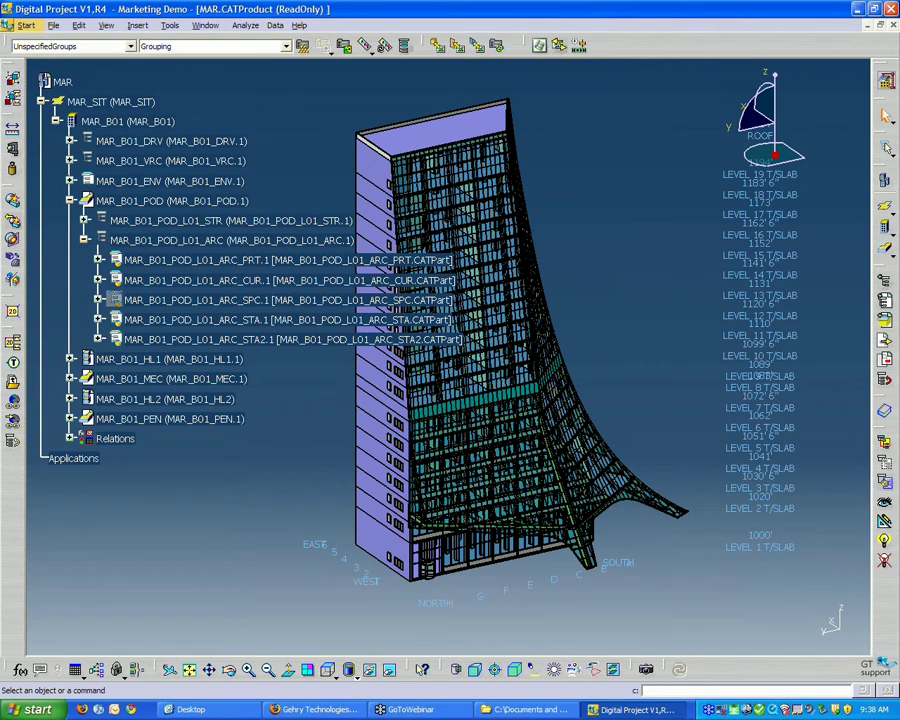
click(69, 200)
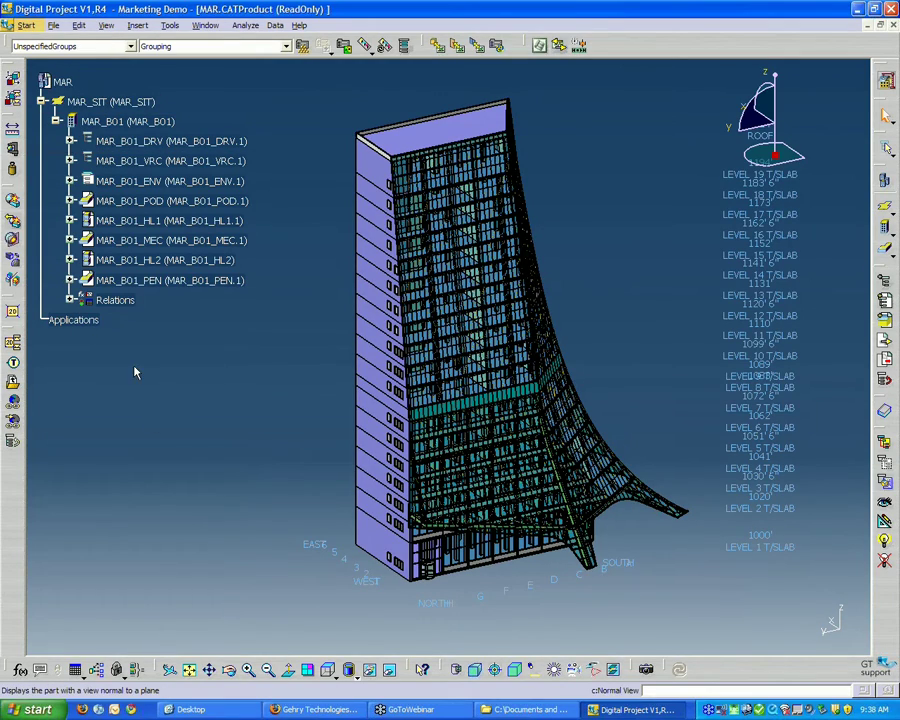
Step: Switch to Windows Explorer, open the Models folder on the desktop, and locate MAR.CATProduct and the B01 folder
click(192, 710)
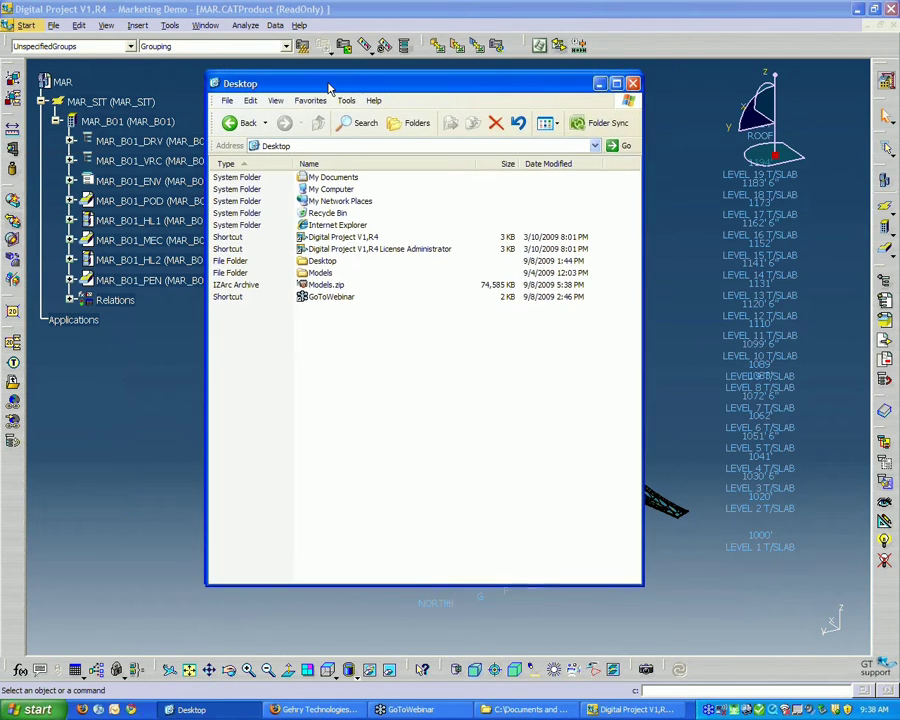
drag(328, 88, 347, 109)
double_click(330, 292)
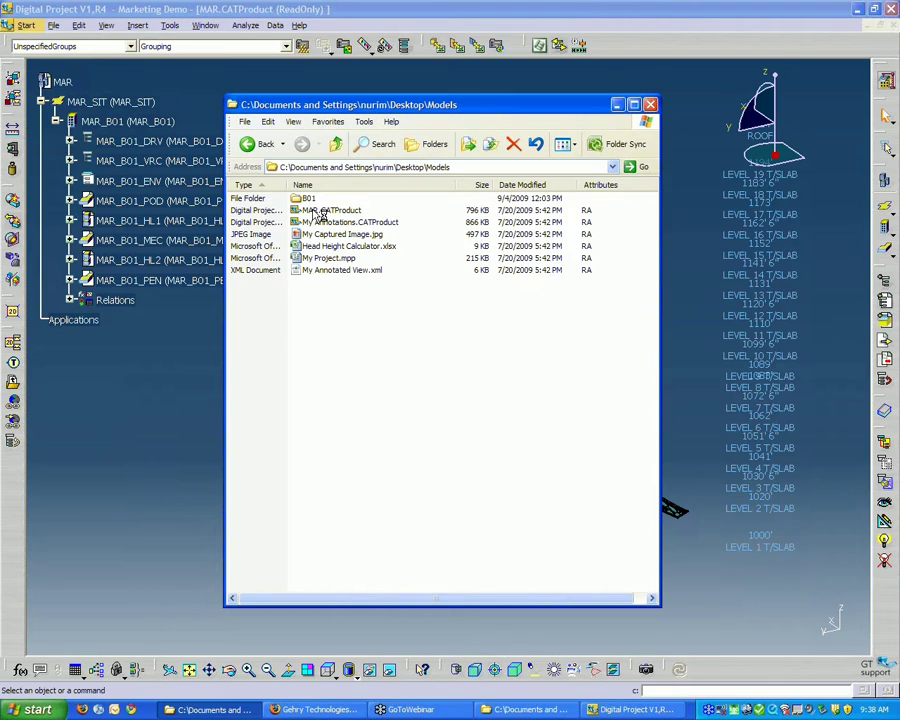
click(318, 212)
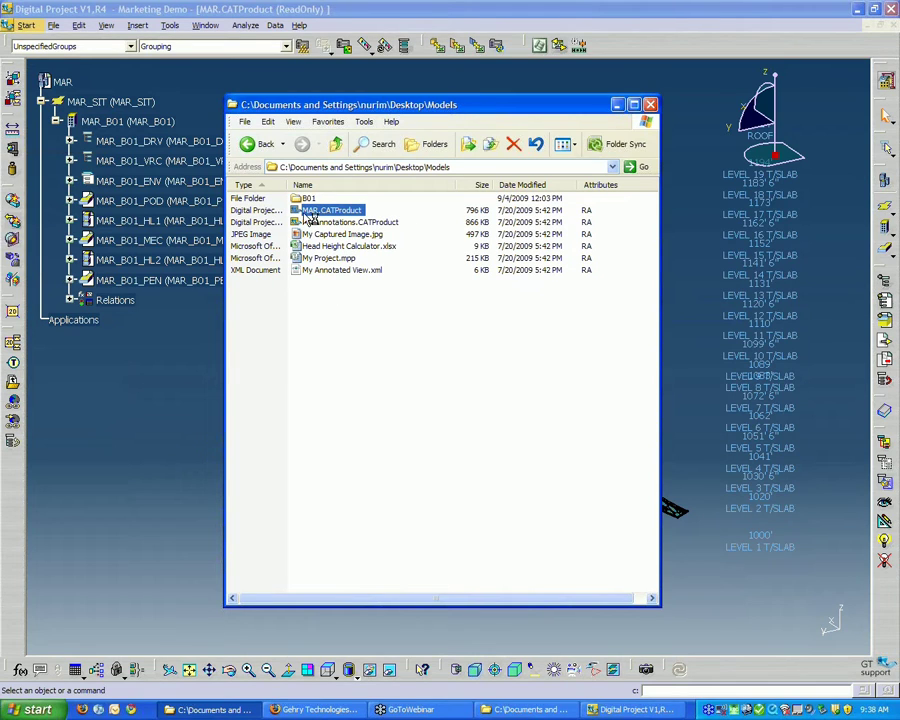
drag(310, 218, 316, 202)
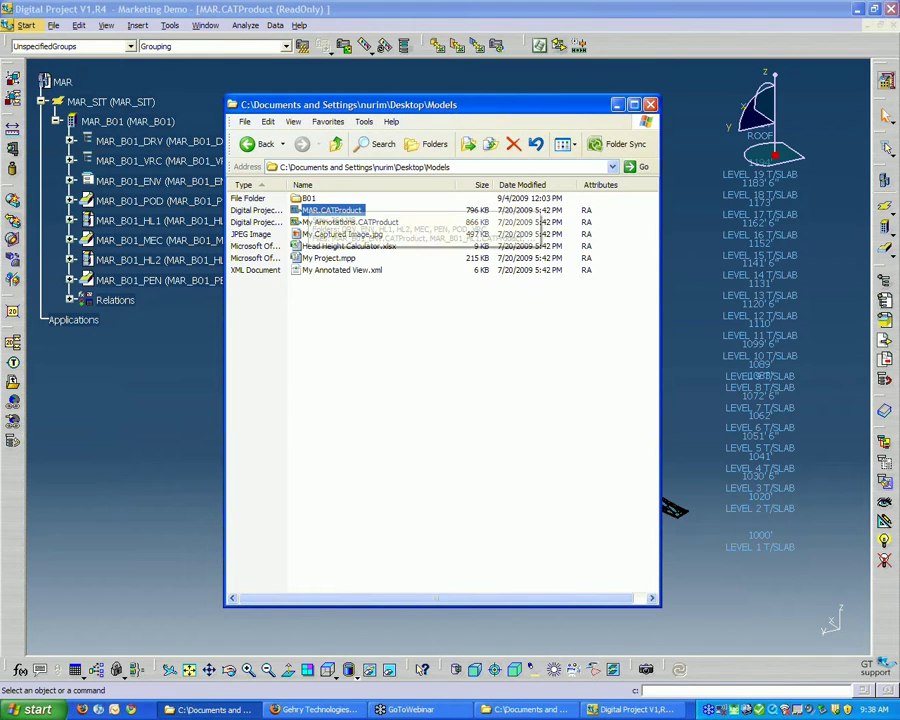
click(312, 198)
drag(392, 108, 422, 115)
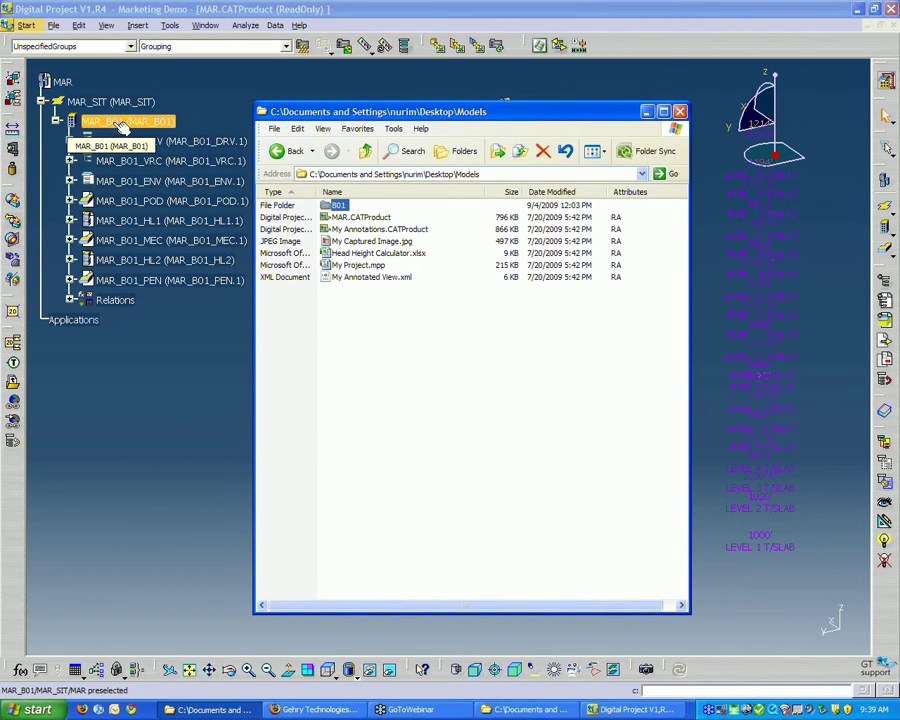
Step: Open the B01 folder and look through its subassembly CATProduct files, from MAR_B01_HL1 to MAR_B01_POD
double_click(343, 207)
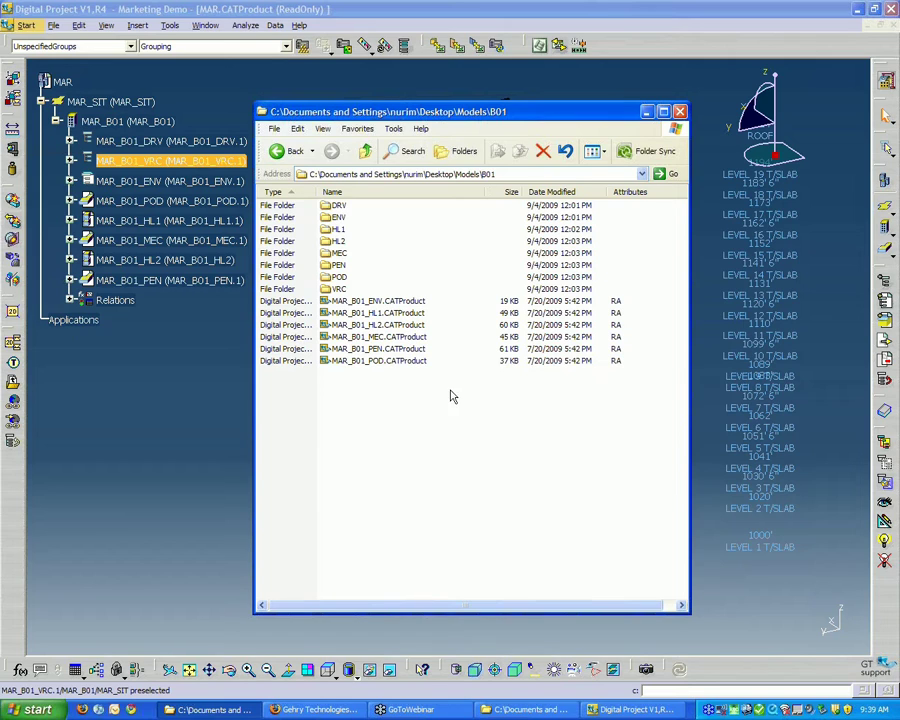
drag(451, 389, 428, 346)
click(392, 313)
click(393, 325)
click(396, 337)
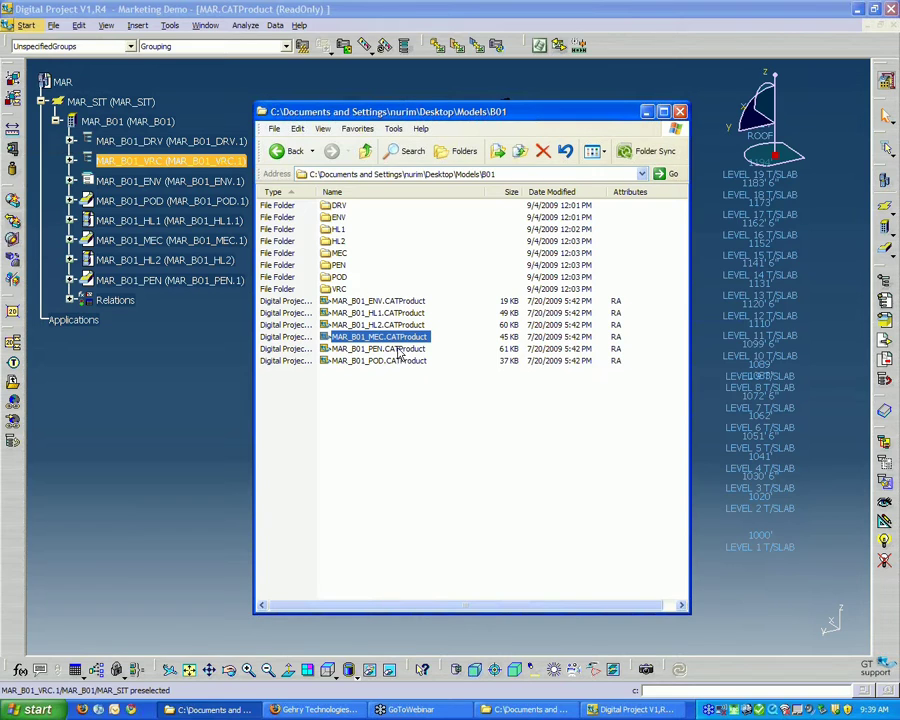
click(400, 349)
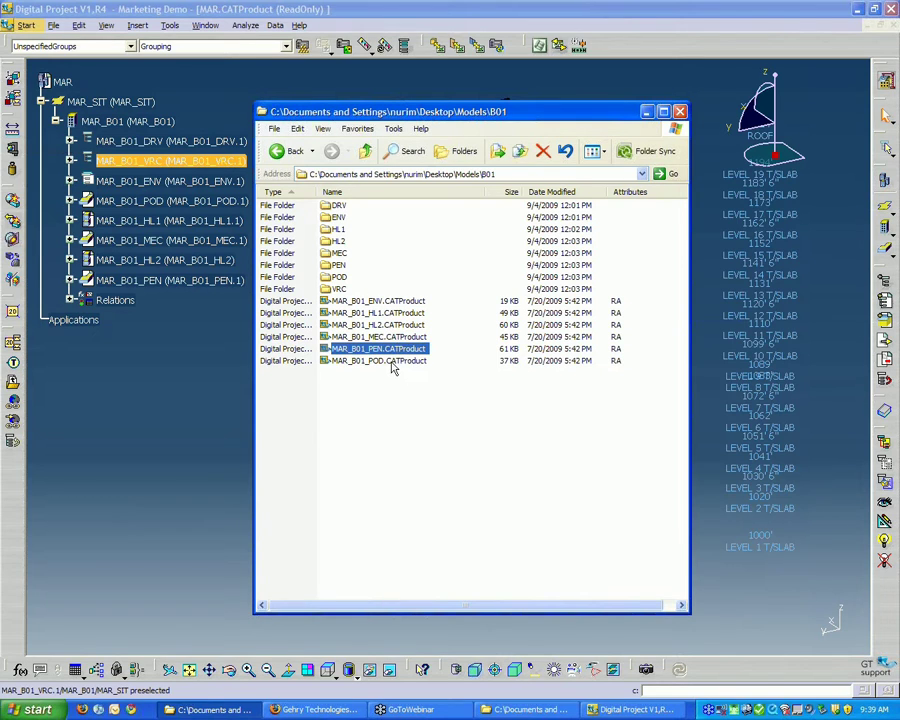
click(393, 361)
click(417, 399)
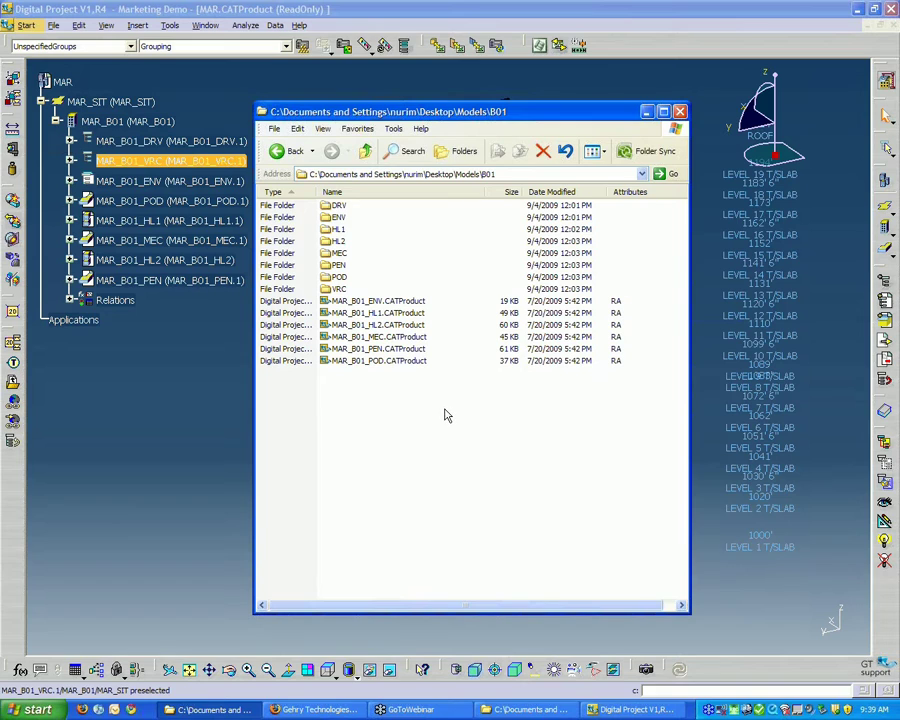
Step: Compare the MAR_B01 subassemblies in the specification tree with the B01 folder contents and return to the Digital Project model
click(165, 143)
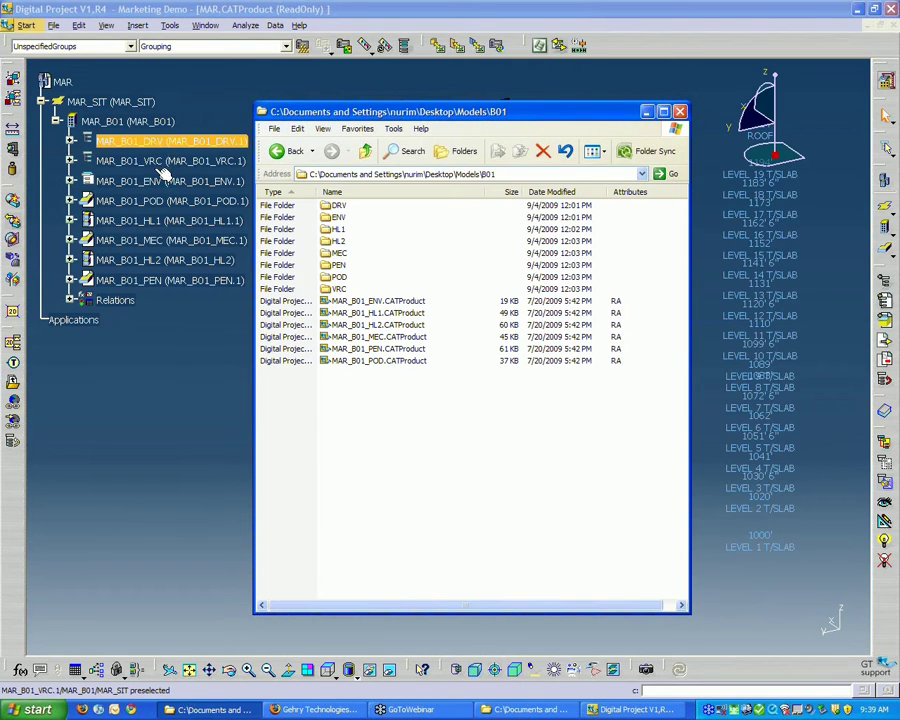
click(170, 181)
click(176, 222)
click(175, 282)
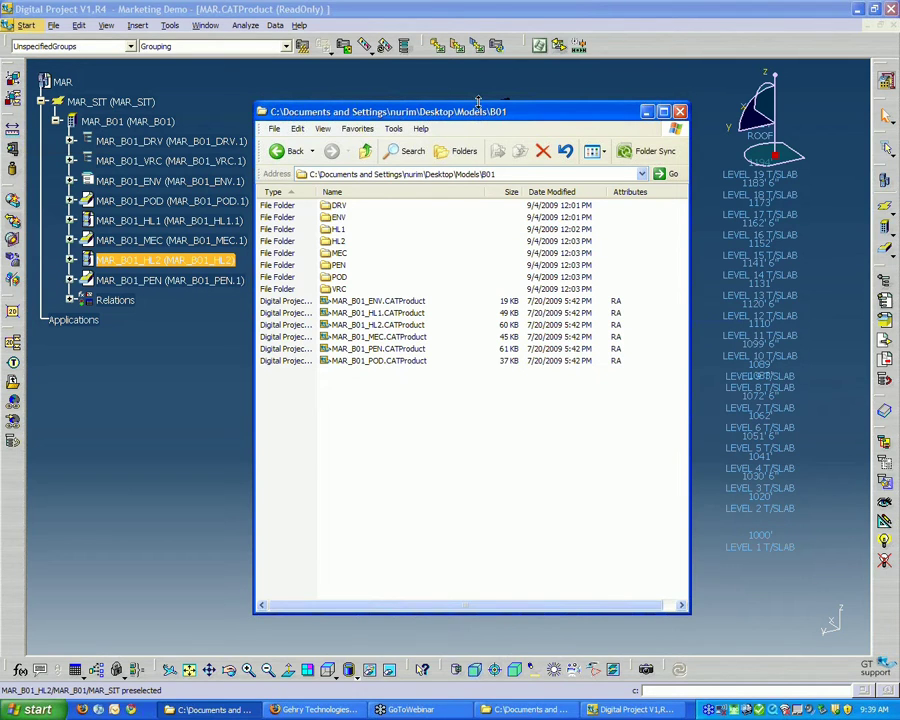
drag(476, 112, 479, 127)
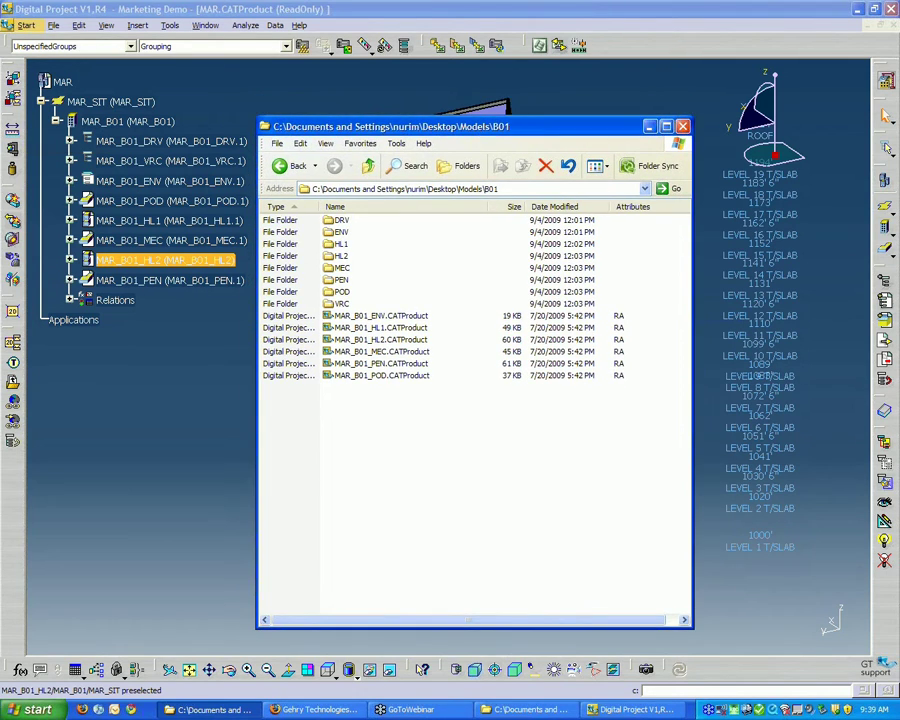
click(459, 100)
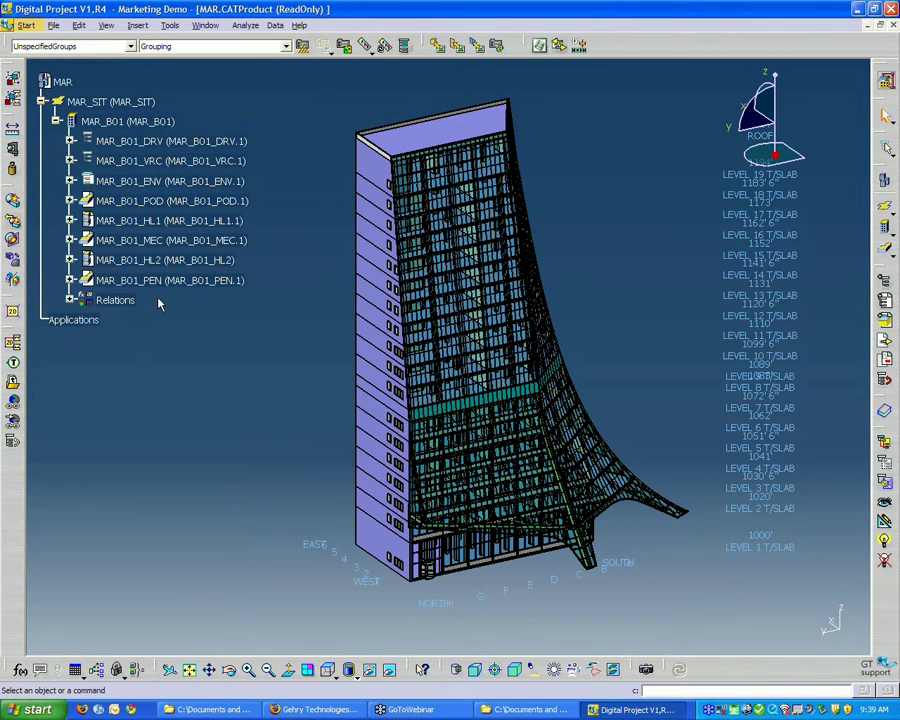
Step: Bring the B01 folder window back over the model and position it clear of the specification tree
click(511, 710)
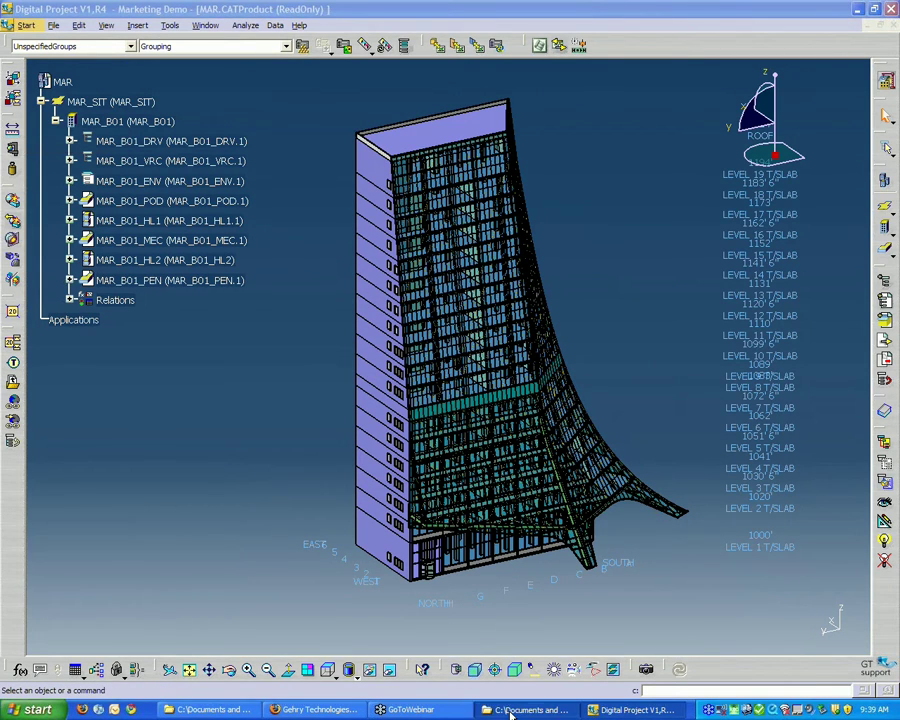
click(646, 71)
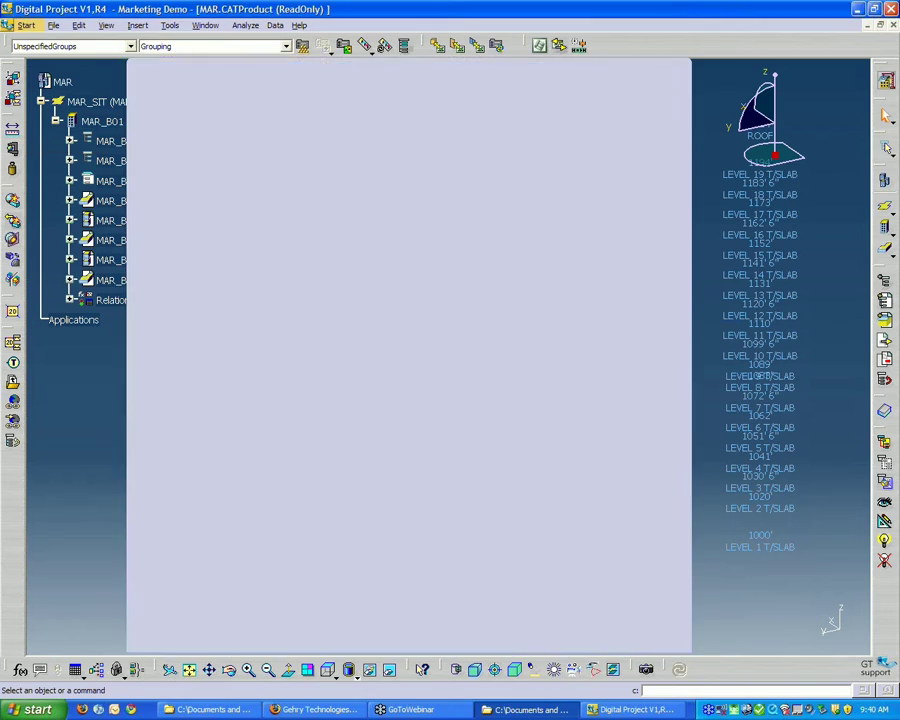
click(210, 709)
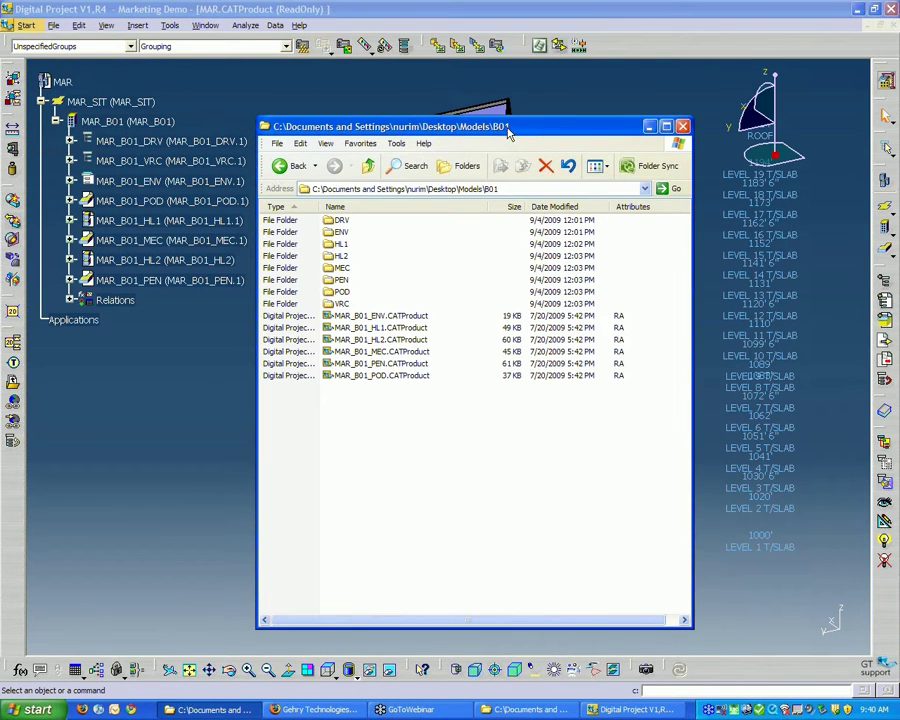
drag(526, 126, 549, 90)
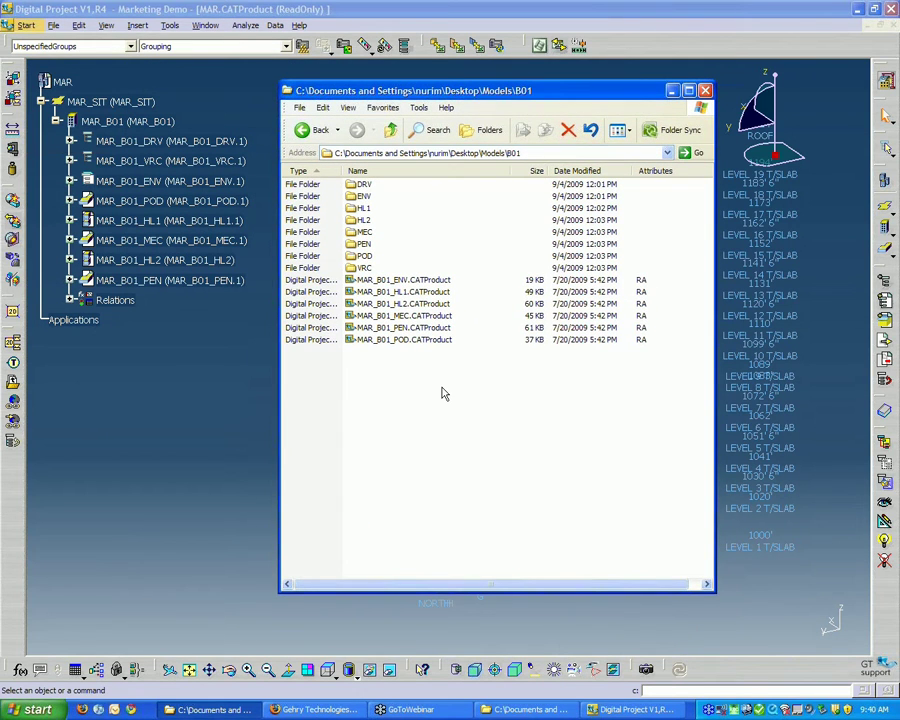
Step: Examine the CATProduct files in the B01 folder, from MAR_B01_ENV through MAR_B01_POD, against the tree's subassemblies
click(398, 281)
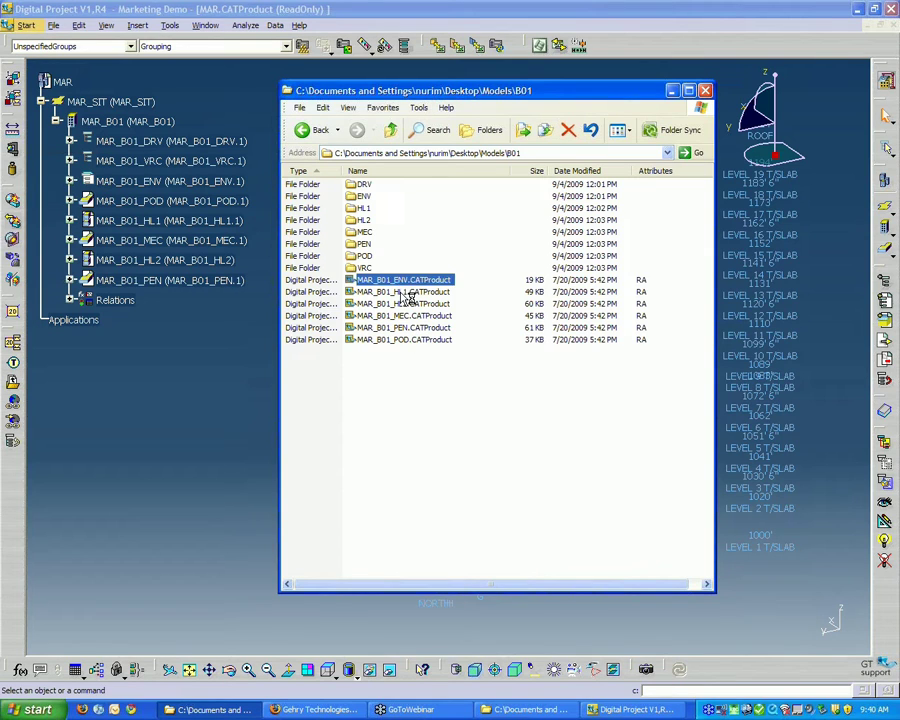
click(405, 291)
click(410, 303)
click(408, 316)
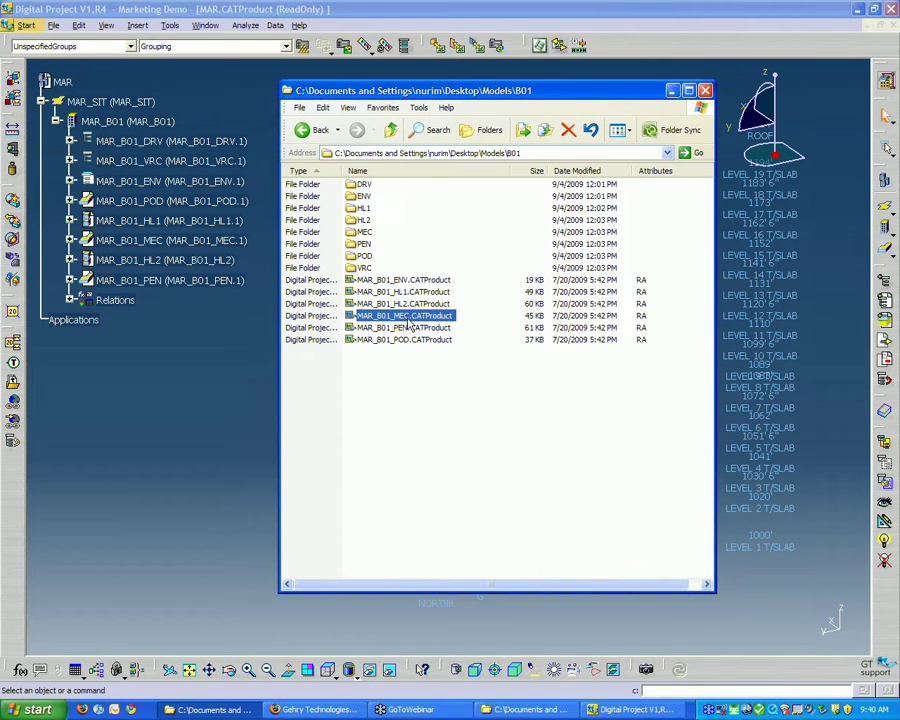
click(405, 327)
click(405, 339)
click(407, 381)
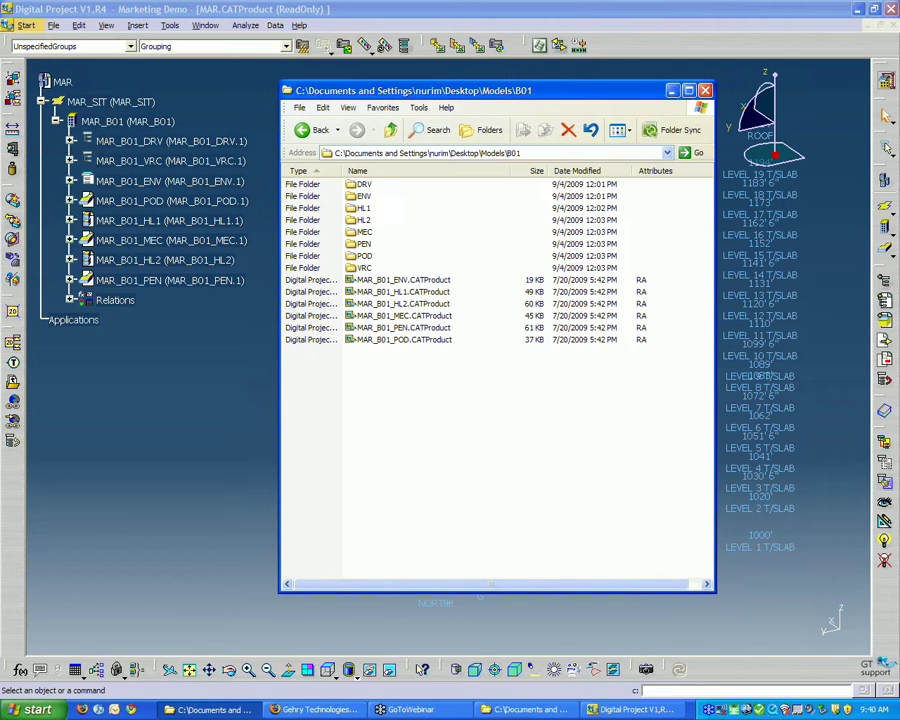
click(405, 280)
click(432, 315)
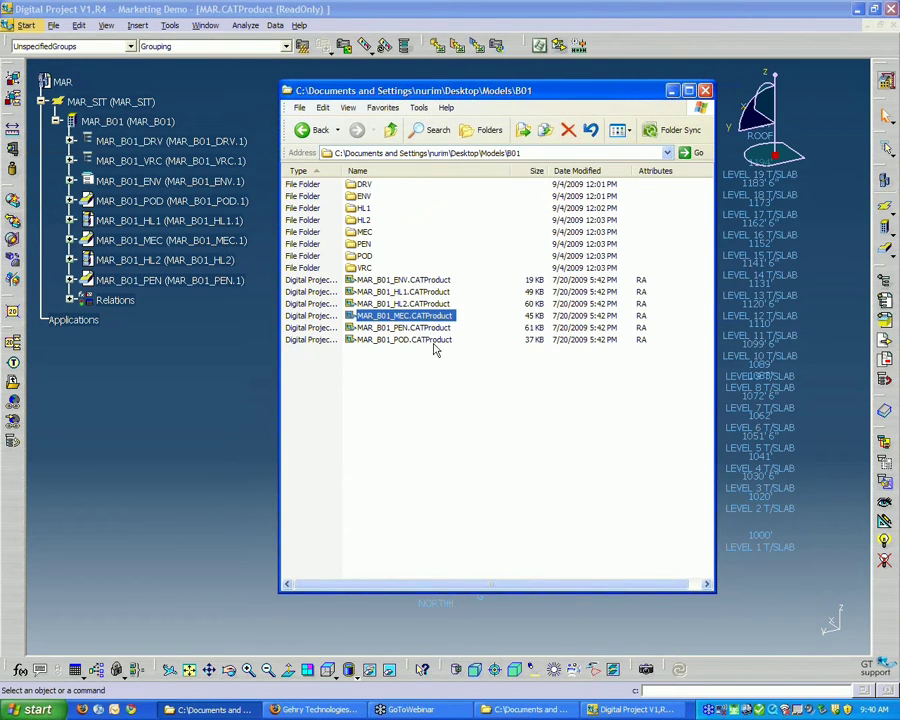
click(436, 348)
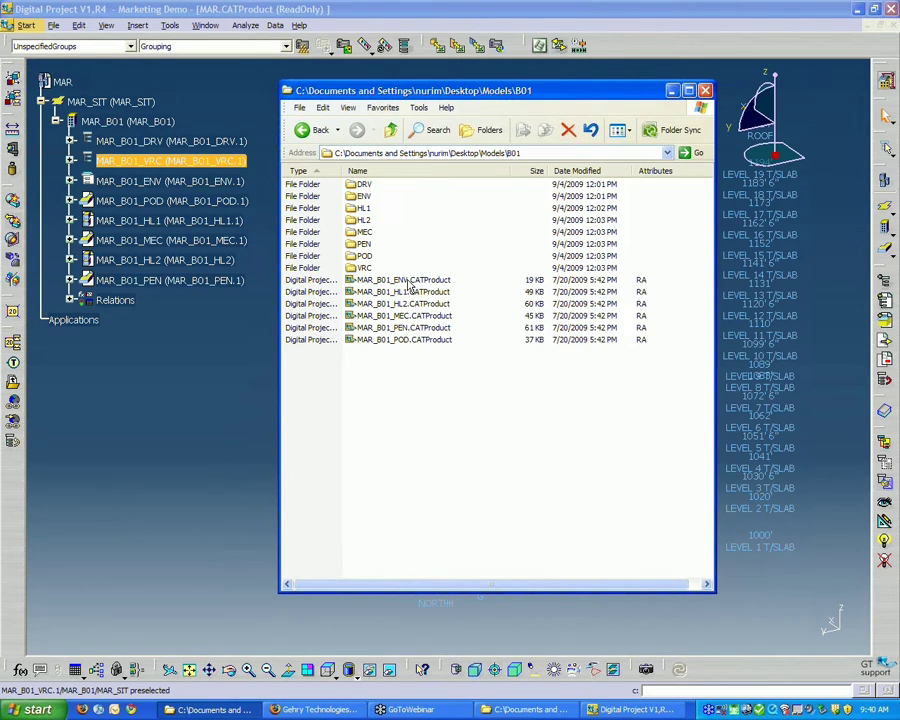
drag(400, 280, 465, 400)
click(432, 373)
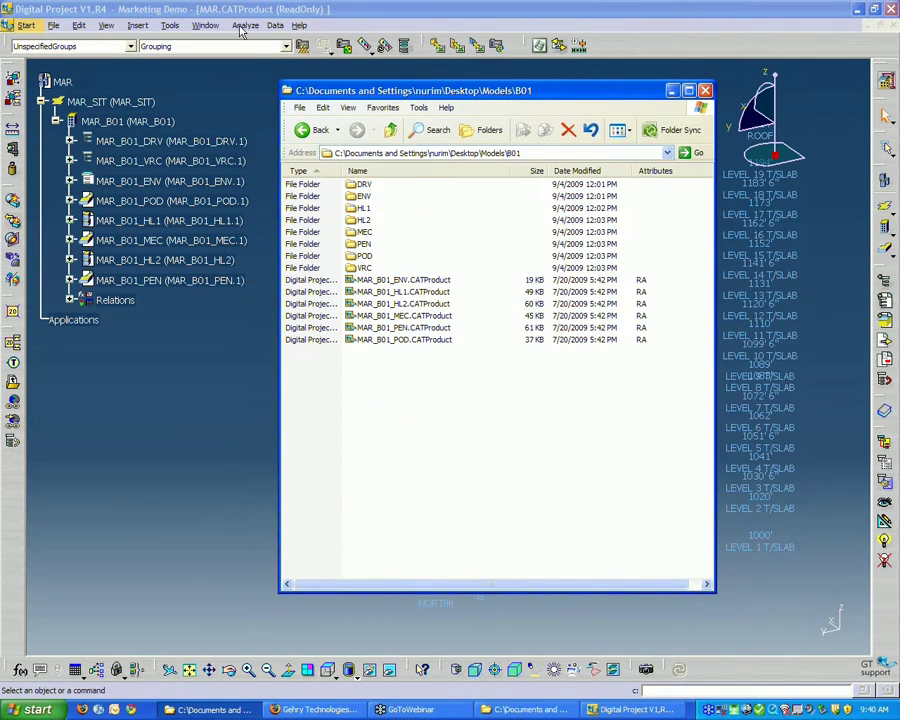
click(171, 8)
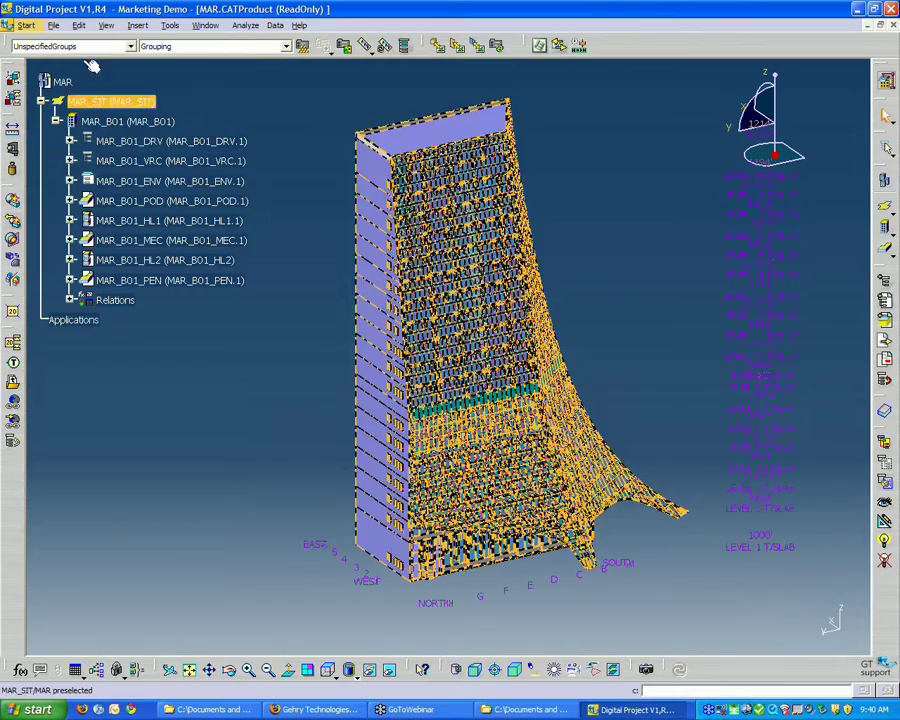
click(54, 25)
click(53, 25)
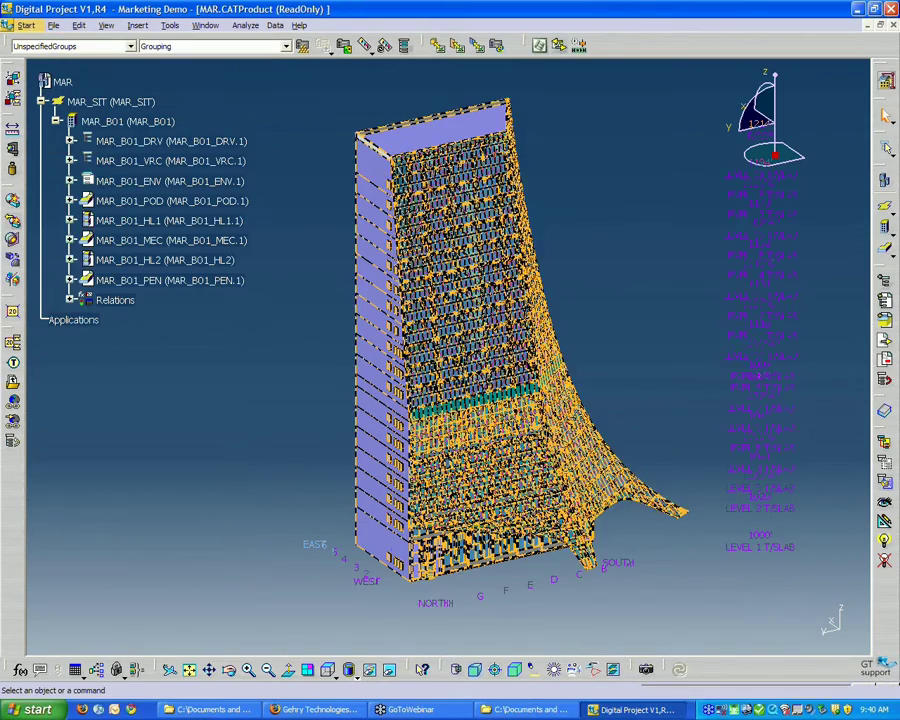
Step: Review the B01 folder listing once more and return to the Digital Project model with the folder window minimized
click(522, 709)
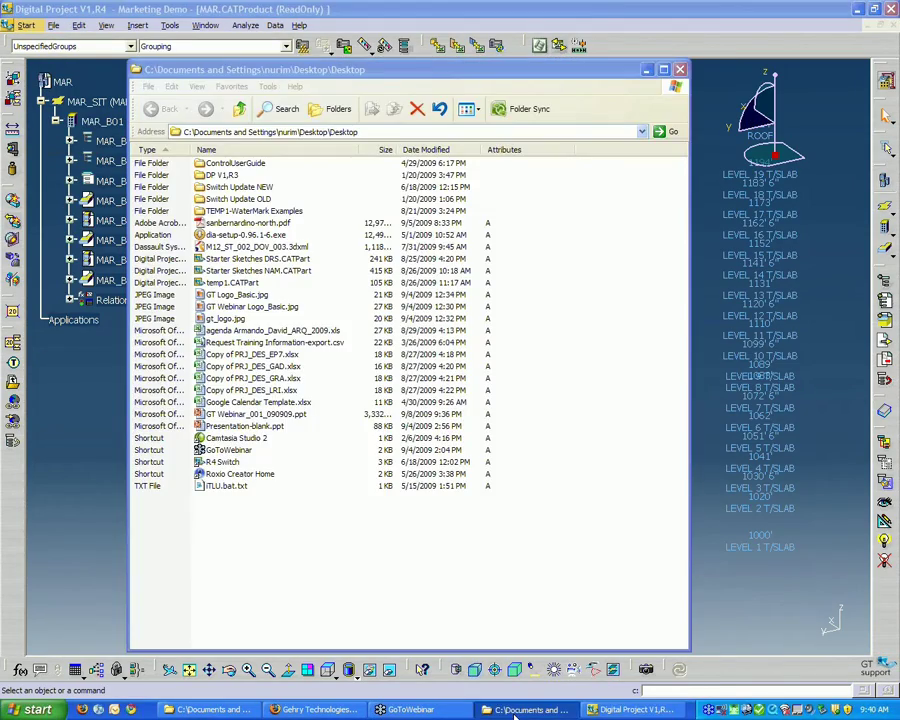
click(514, 712)
click(214, 709)
drag(450, 90, 449, 216)
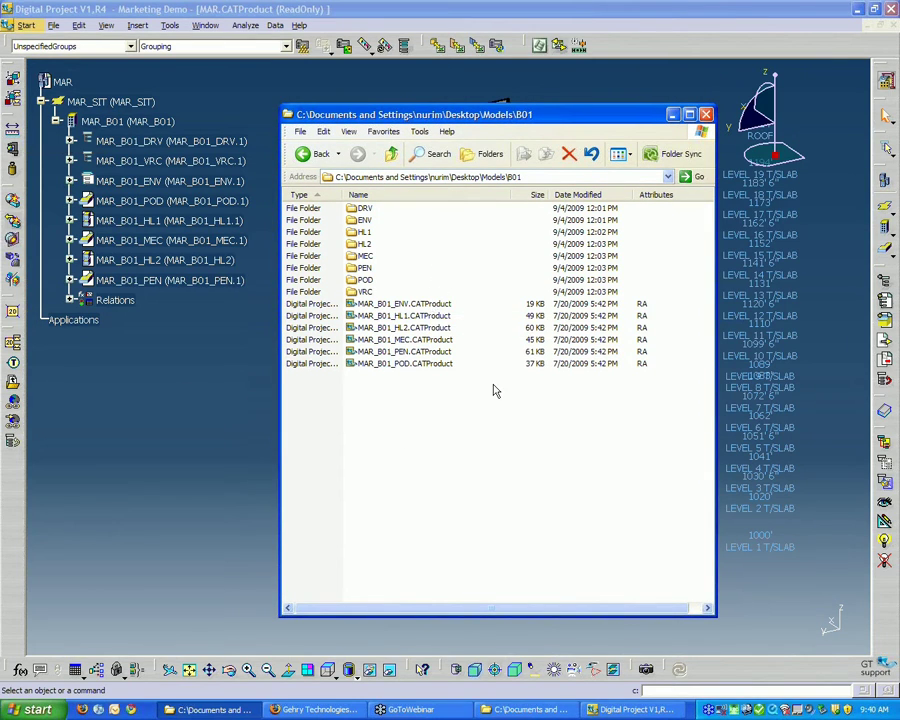
click(673, 117)
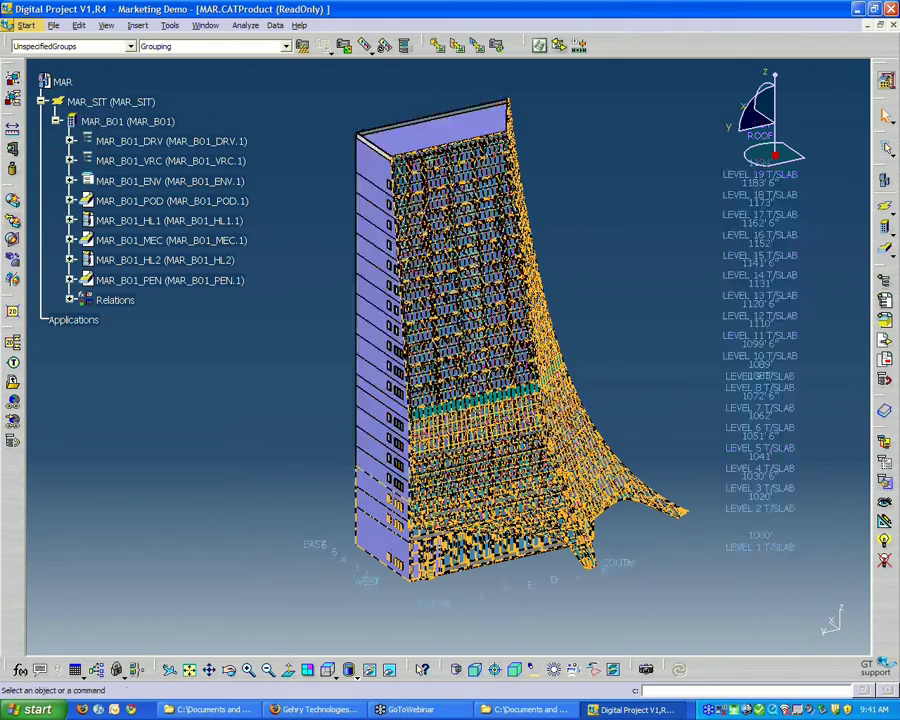
Step: Highlight the MAR_B01 assembly and its MAR_B01_DRV subassembly, and expand the MAR_B01_DRV branch in the tree
click(100, 121)
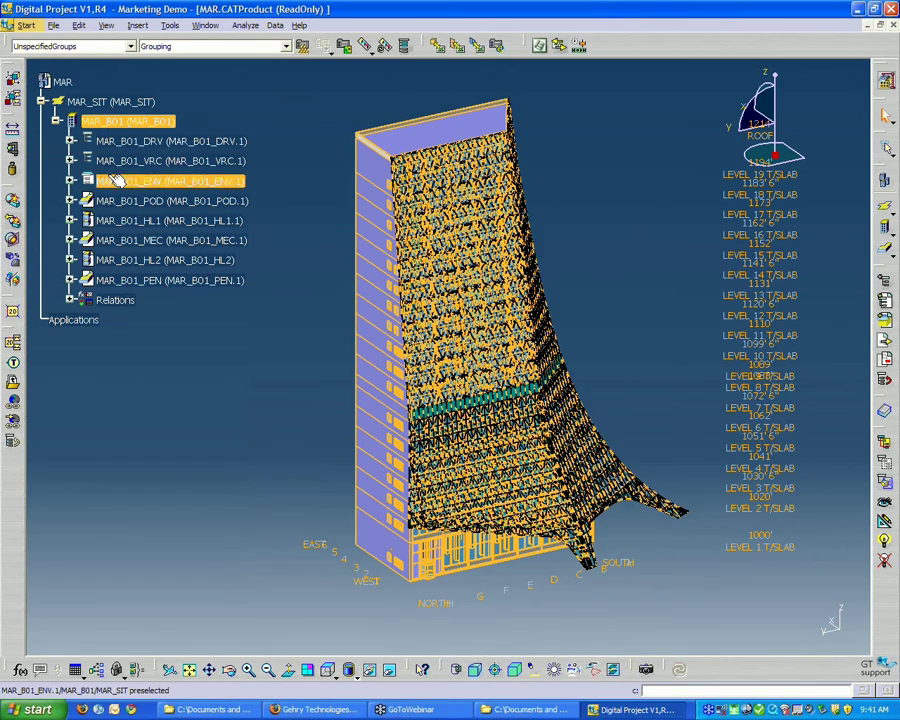
click(118, 141)
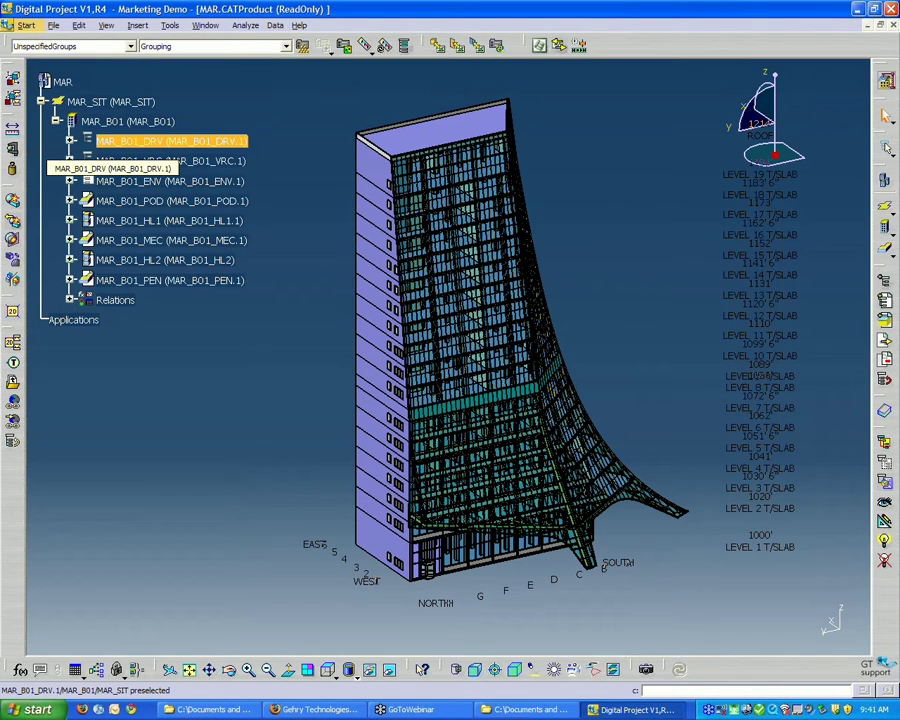
click(140, 142)
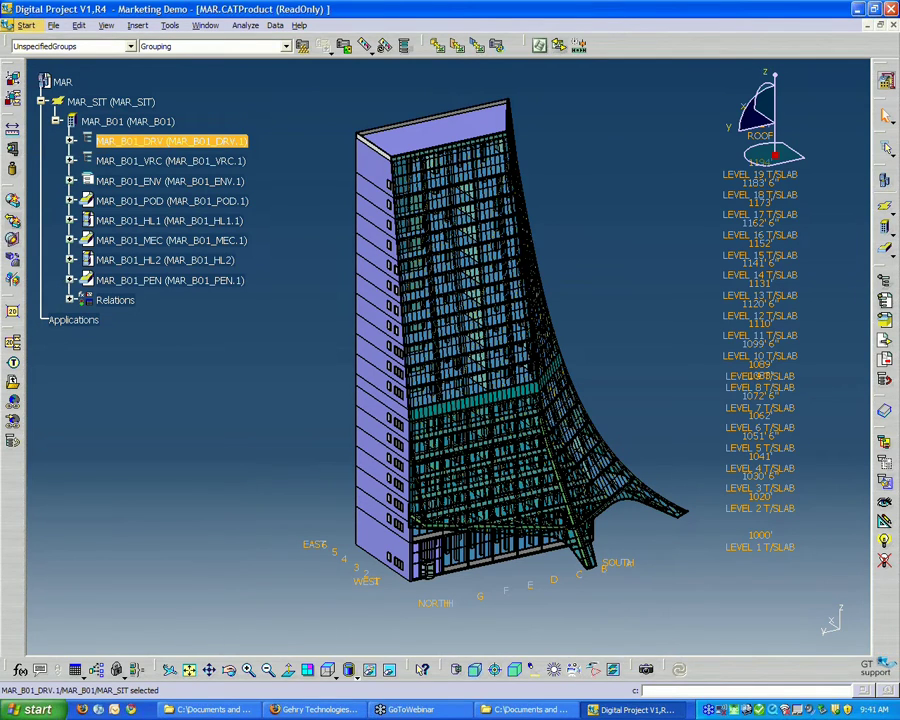
click(71, 141)
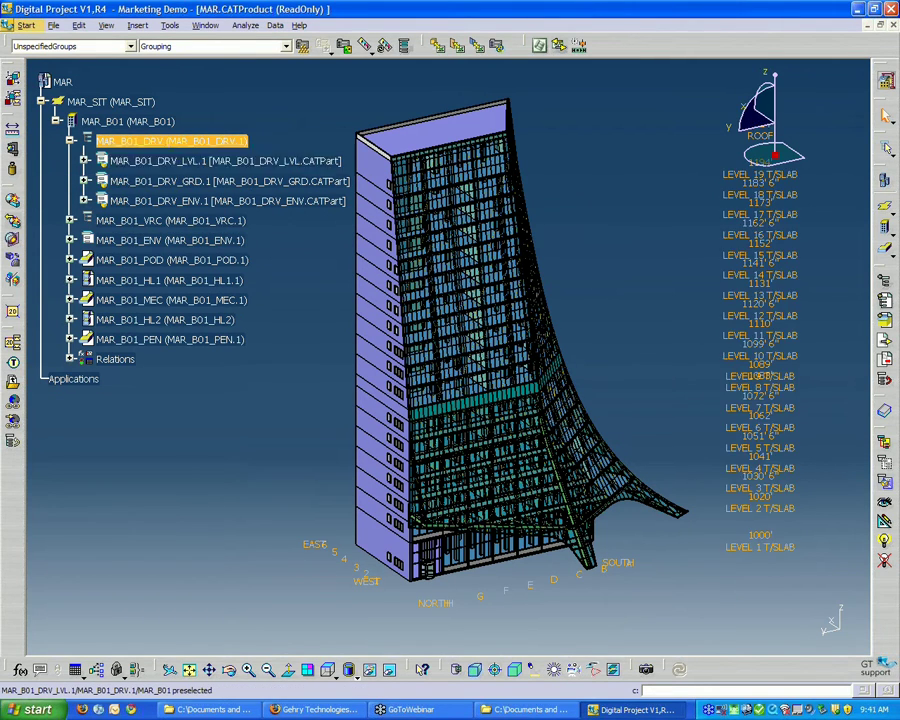
Step: Highlight the MAR_B01_DRV_LVL and MAR_B01_DRV_GRD driver parts, and expand and select the MAR_B01_DRV_LVL part
click(172, 162)
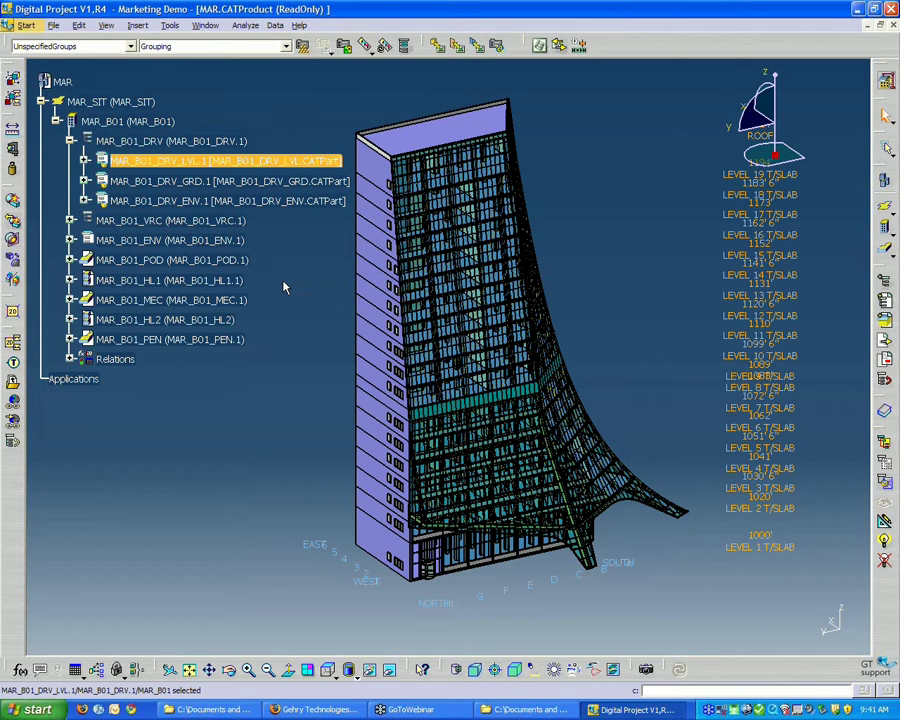
click(229, 186)
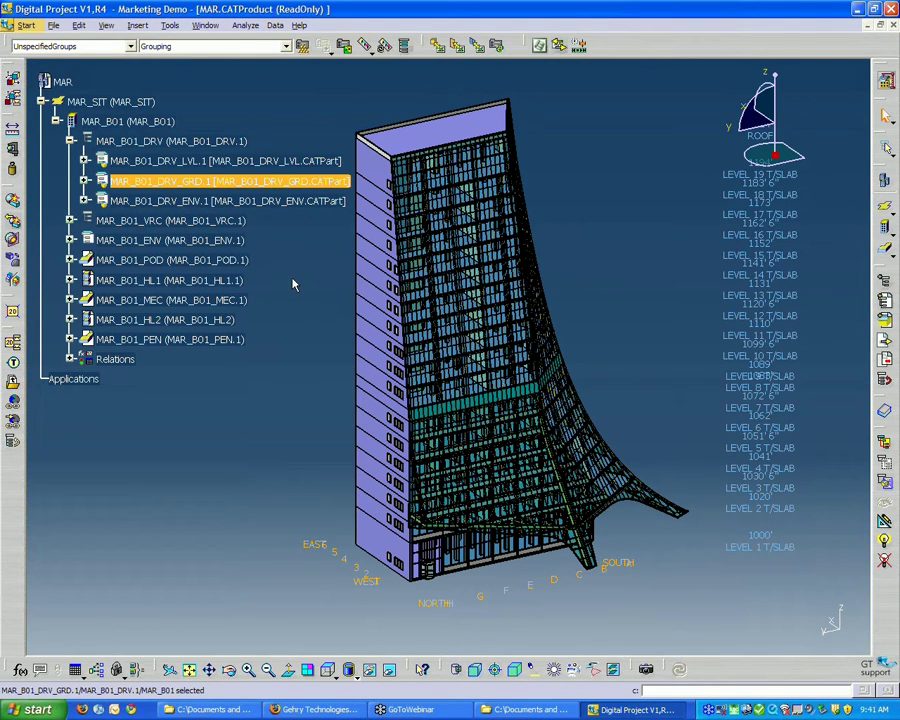
click(85, 161)
click(130, 161)
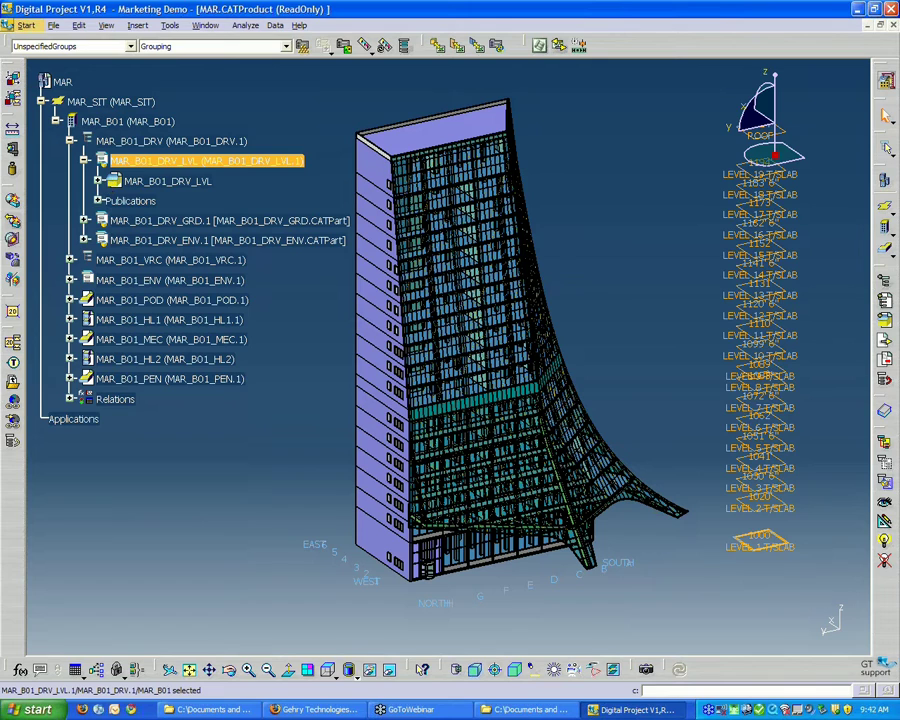
Step: Expand the MAR_B01_DRV_LVL part, make it active for editing, and open its MARINA LEVELS set in the tree
click(137, 182)
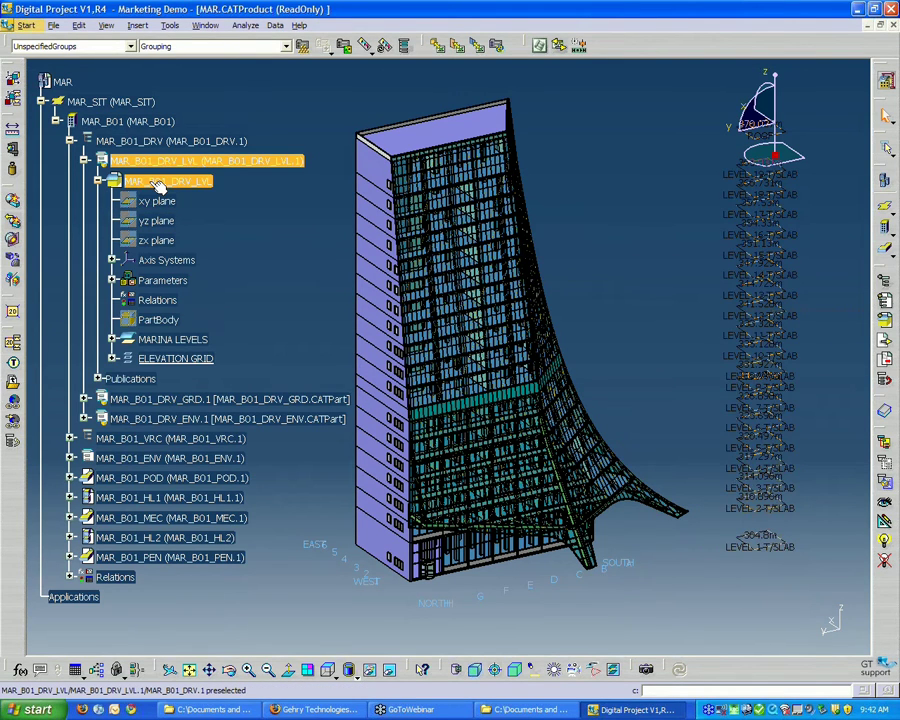
double_click(157, 185)
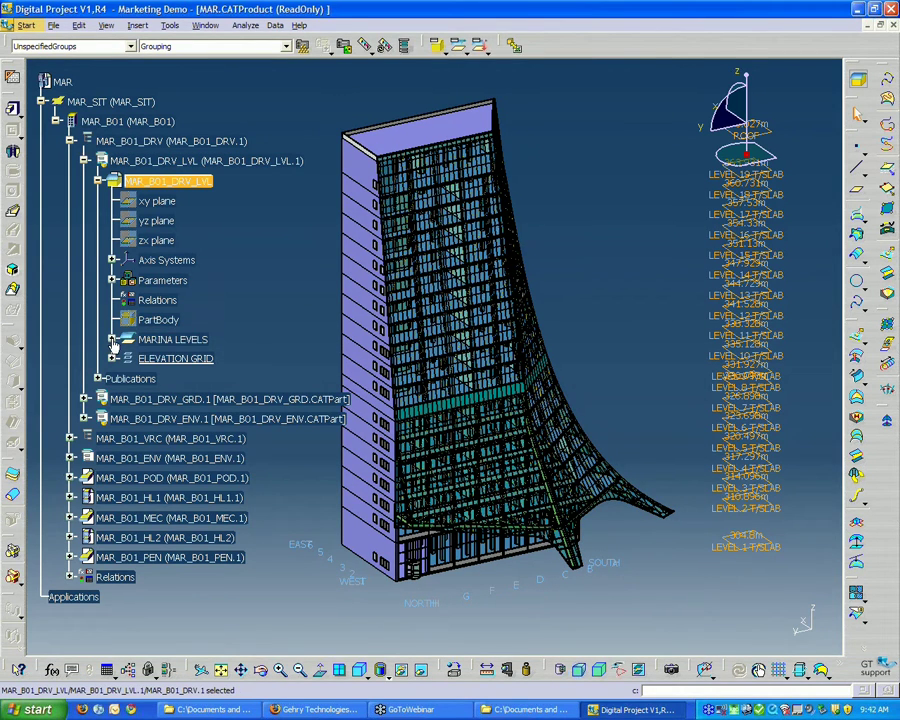
click(112, 340)
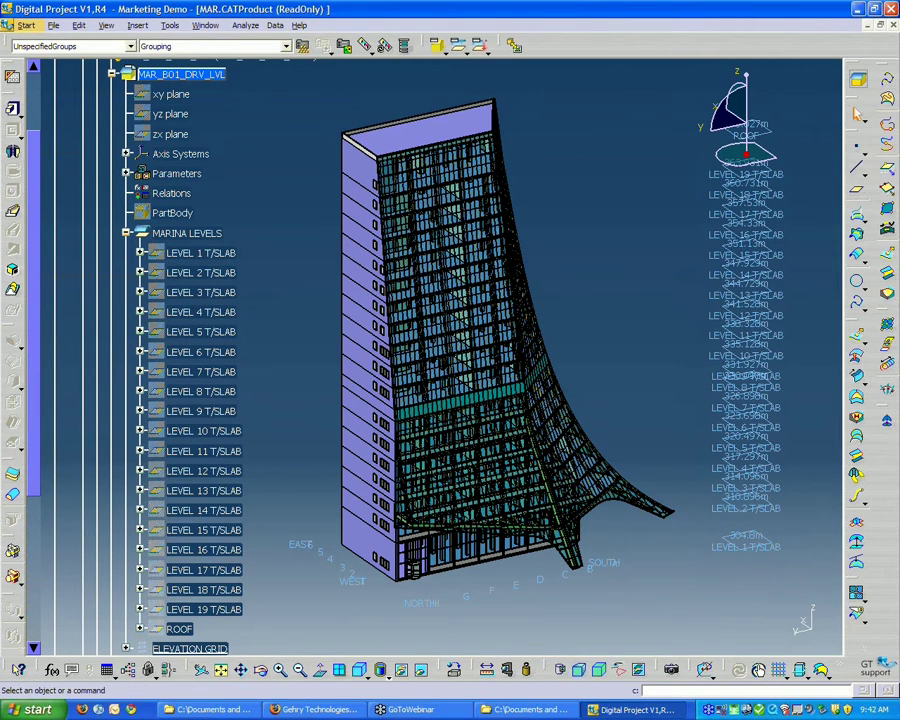
Step: Review the T/SLAB level planes listed under MARINA LEVELS and collapse the set
scroll(237, 320, up, 1)
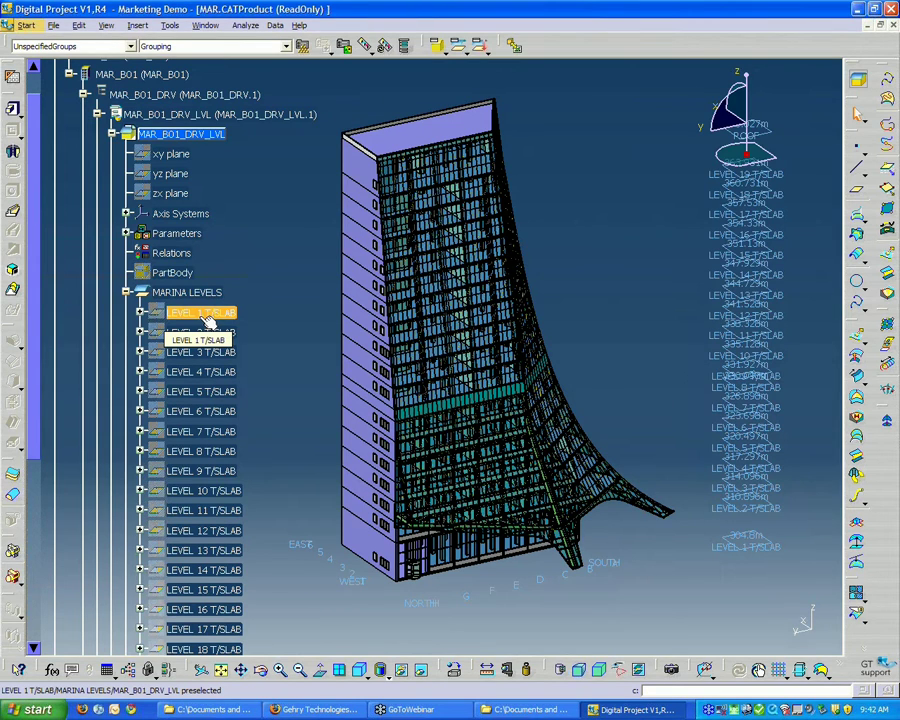
scroll(325, 331, up, 1)
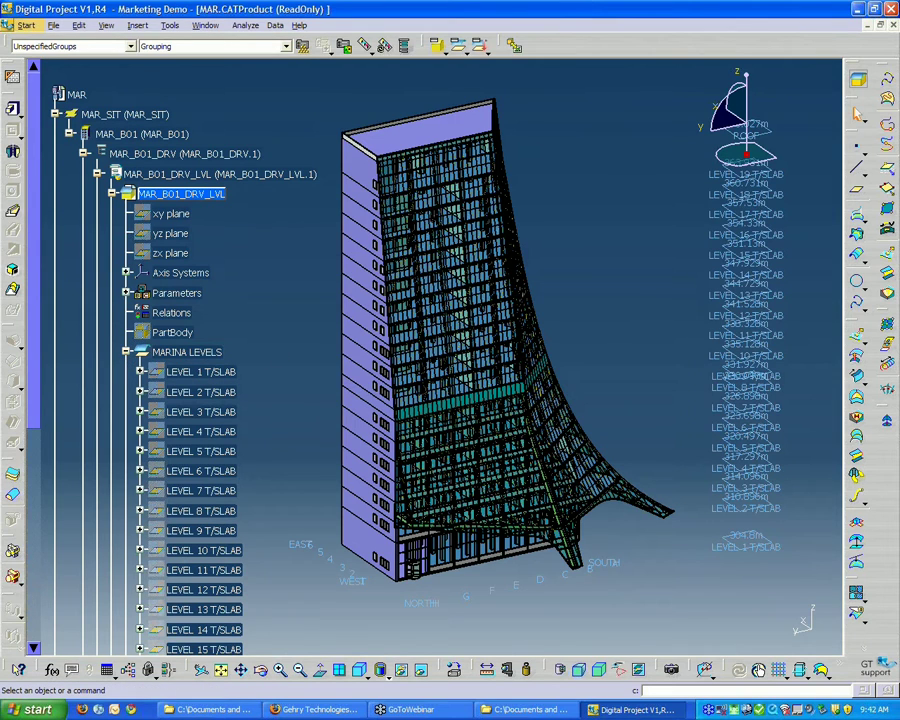
scroll(281, 382, down, 1)
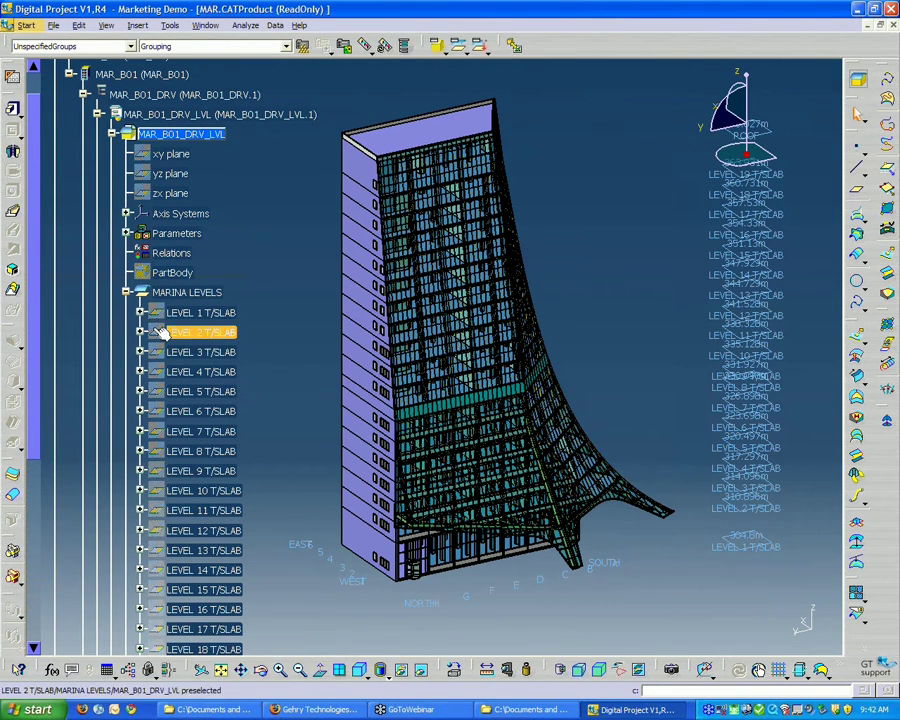
click(126, 292)
scroll(285, 319, up, 1)
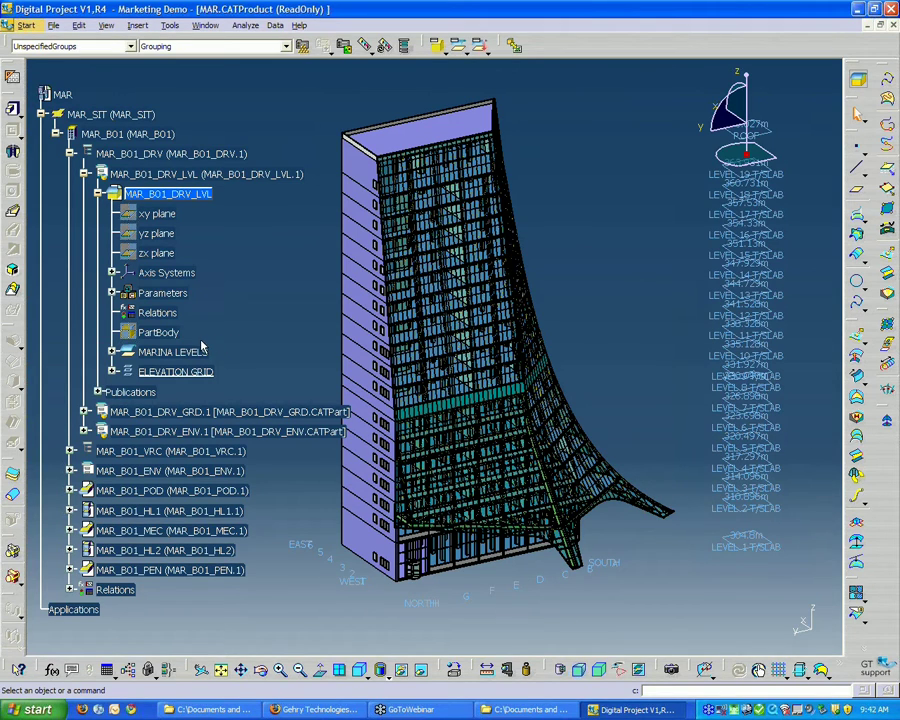
Step: Reopen MARINA LEVELS and inspect the offset parameters of the lowest T/SLAB planes, starting with LEVEL 1 and LEVEL 2
click(135, 200)
click(112, 352)
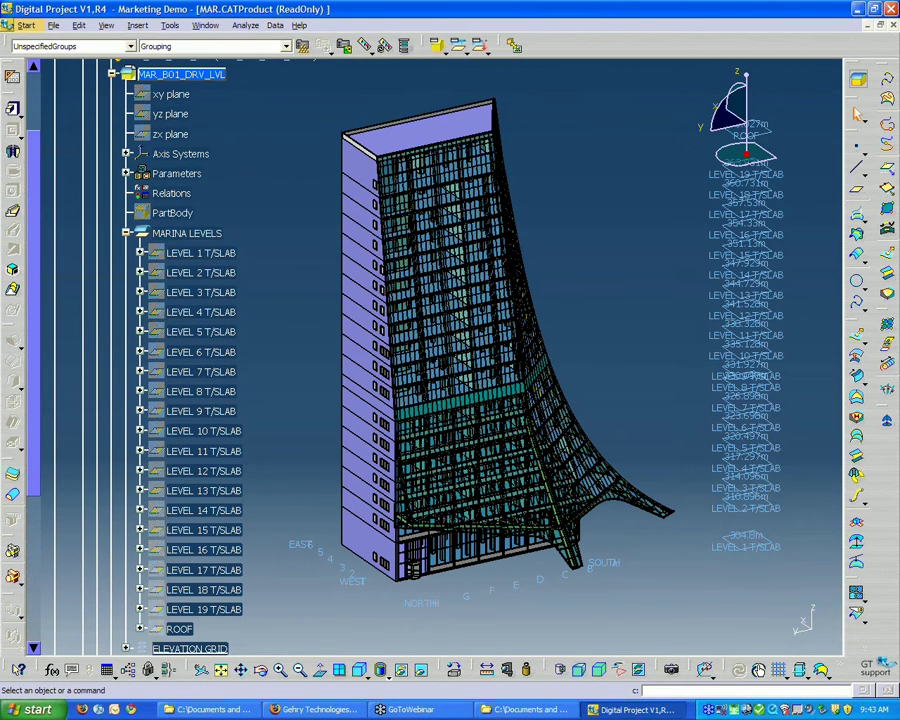
click(140, 253)
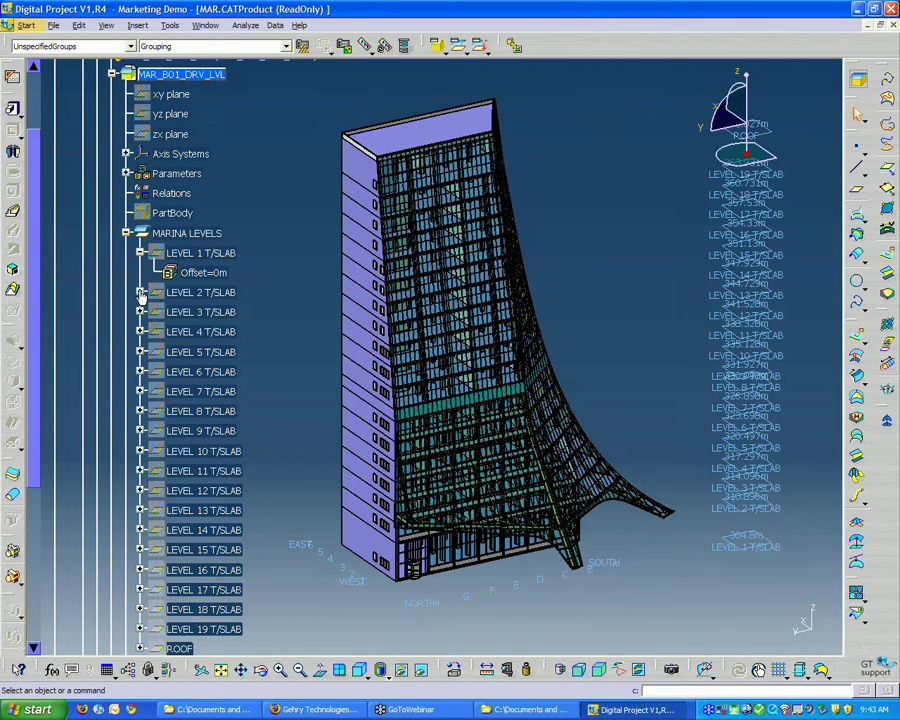
click(140, 292)
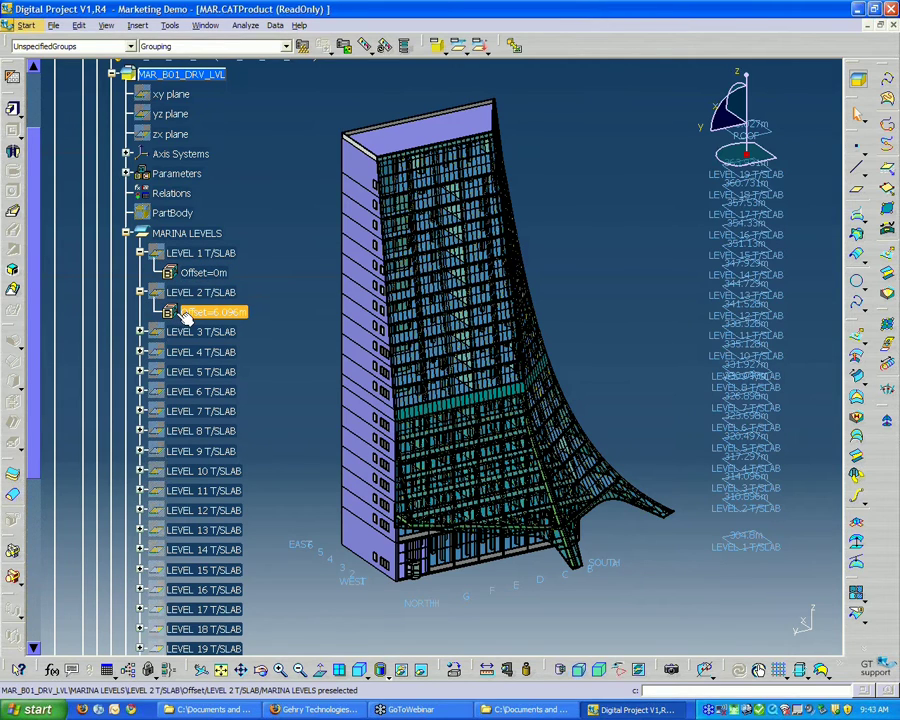
click(140, 331)
click(140, 331)
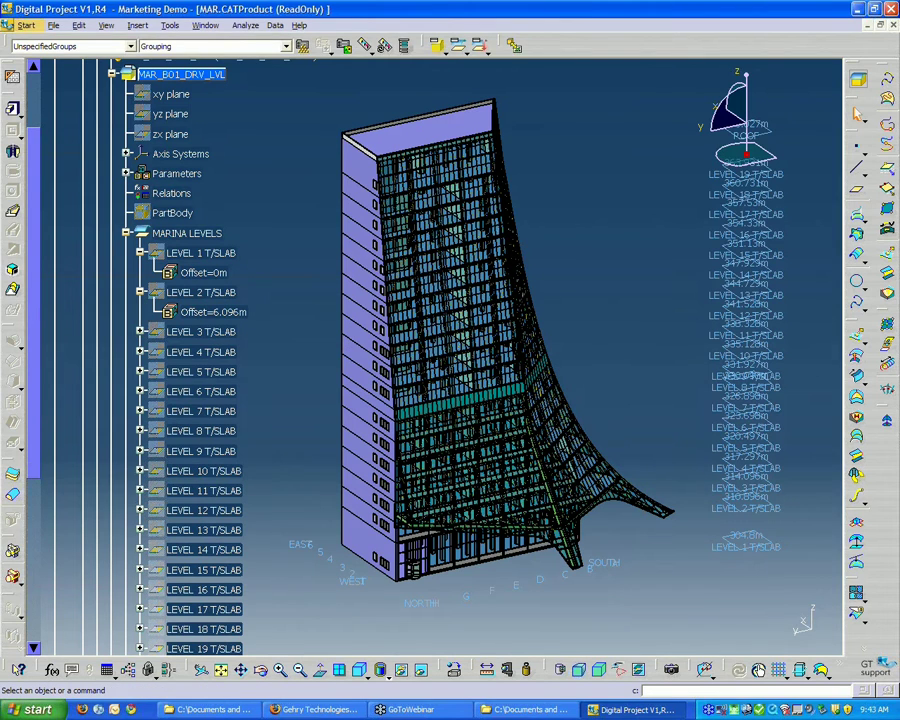
Step: Collapse the LEVEL 2 and LEVEL 1 T/SLAB entries, the MARINA LEVELS set and the MAR_B01_DRV_LVL part branch
click(140, 292)
click(140, 253)
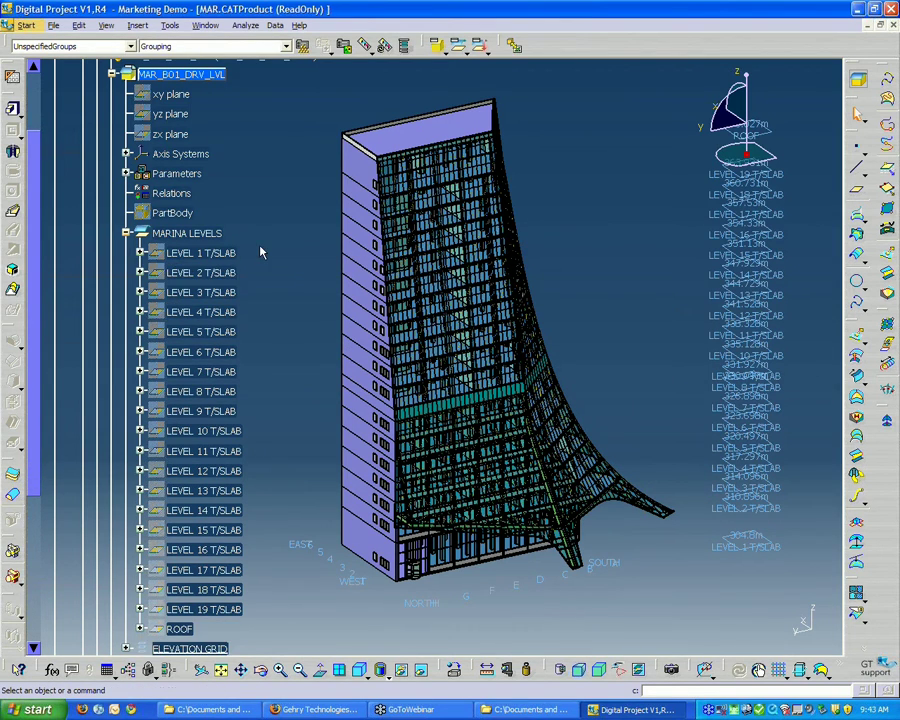
scroll(261, 251, up, 1)
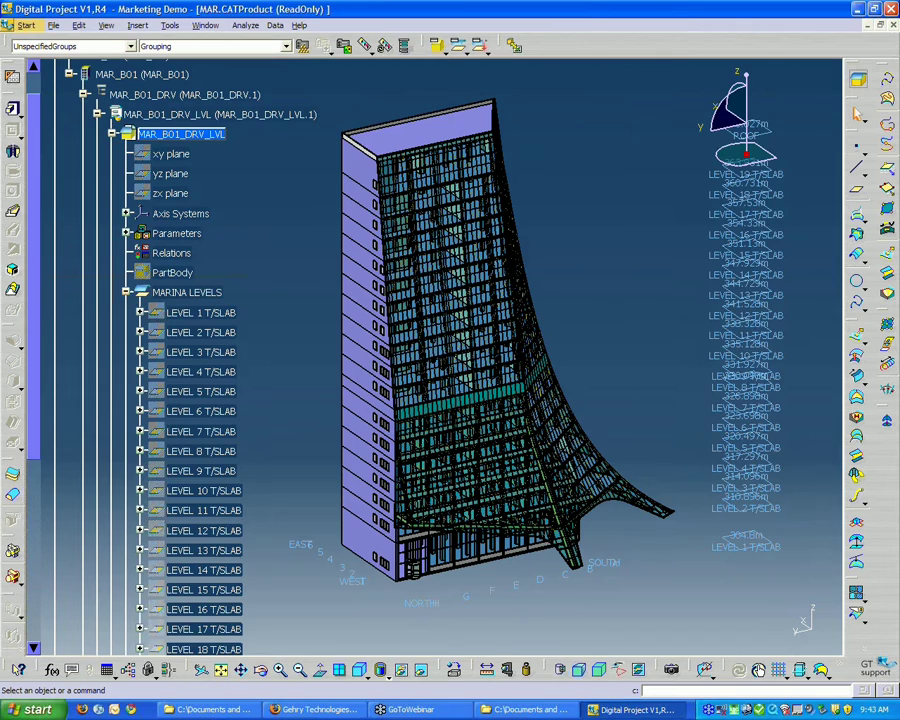
click(140, 292)
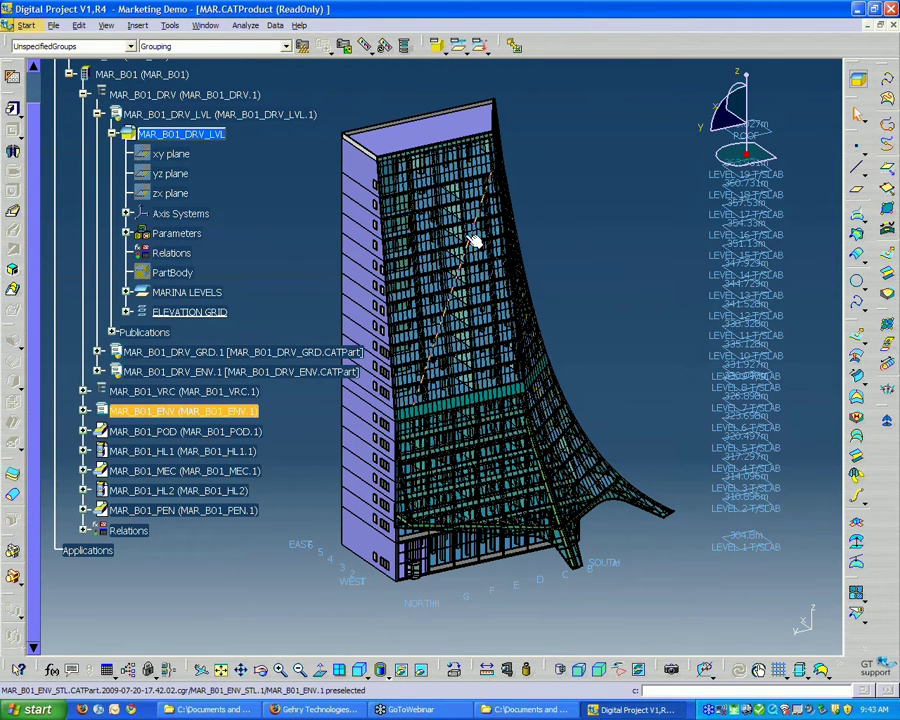
scroll(288, 285, up, 1)
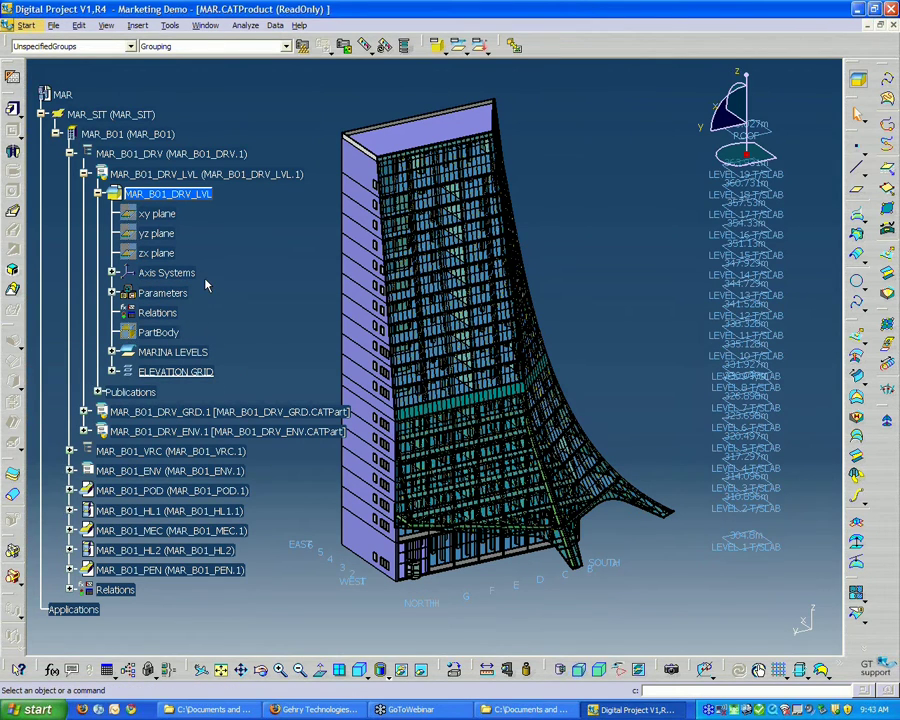
click(97, 193)
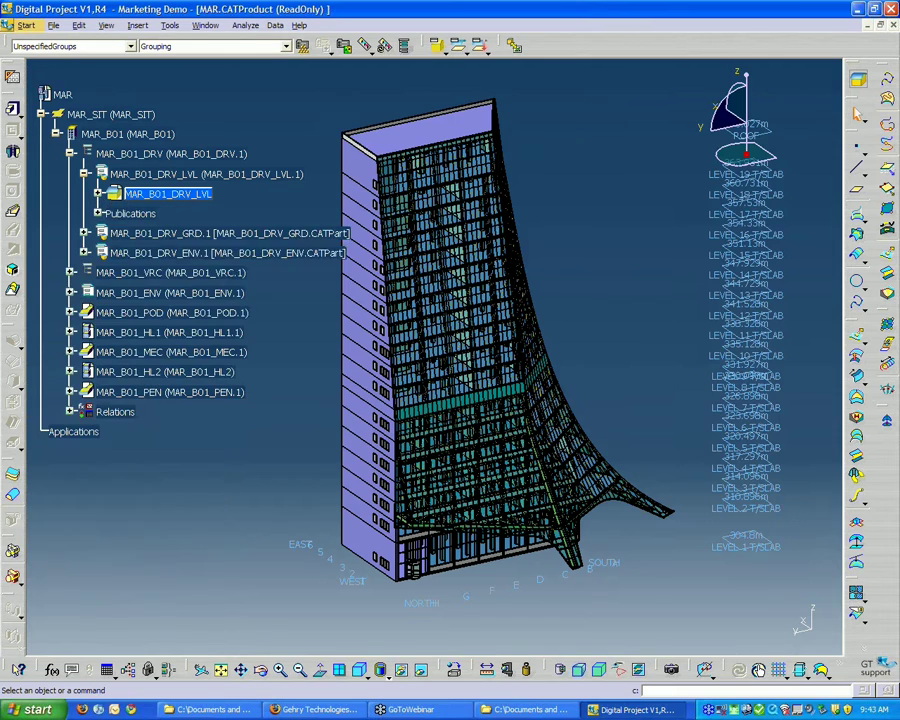